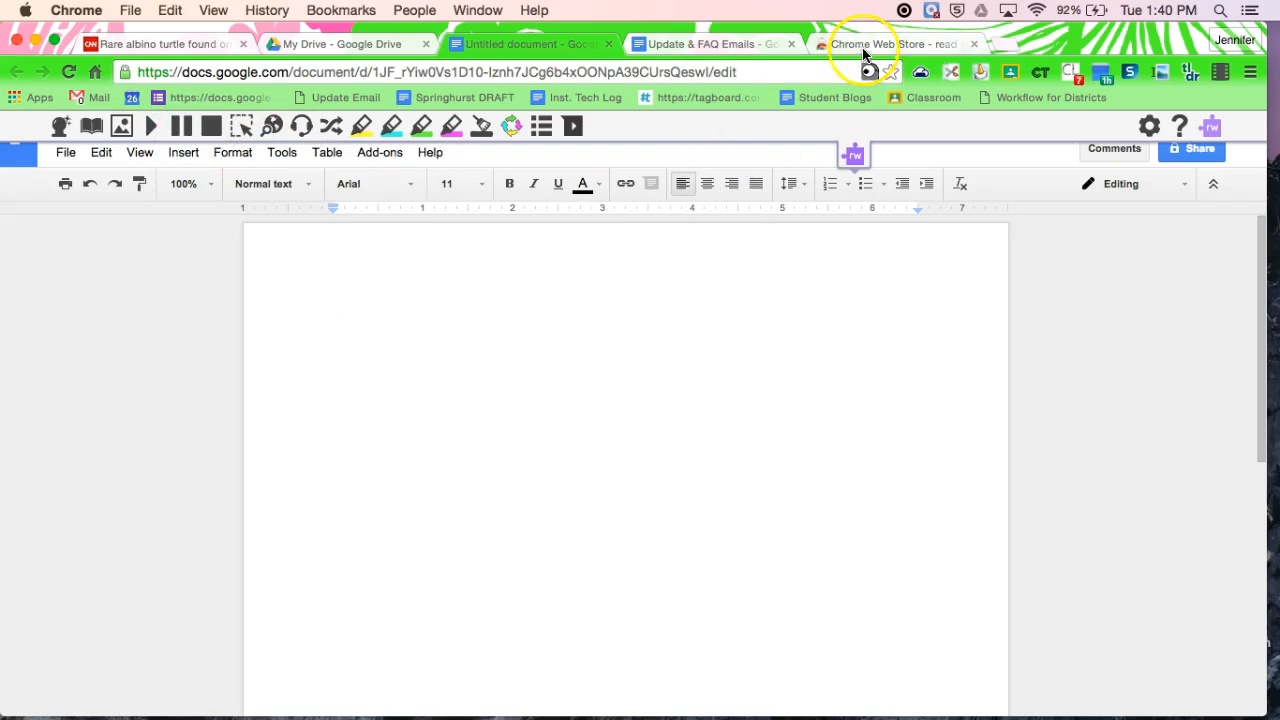
Step: Open the CNN article about the rare albino turtle and move the Read&Write toolbar slightly higher, off the paragraph text
left_click(157, 46)
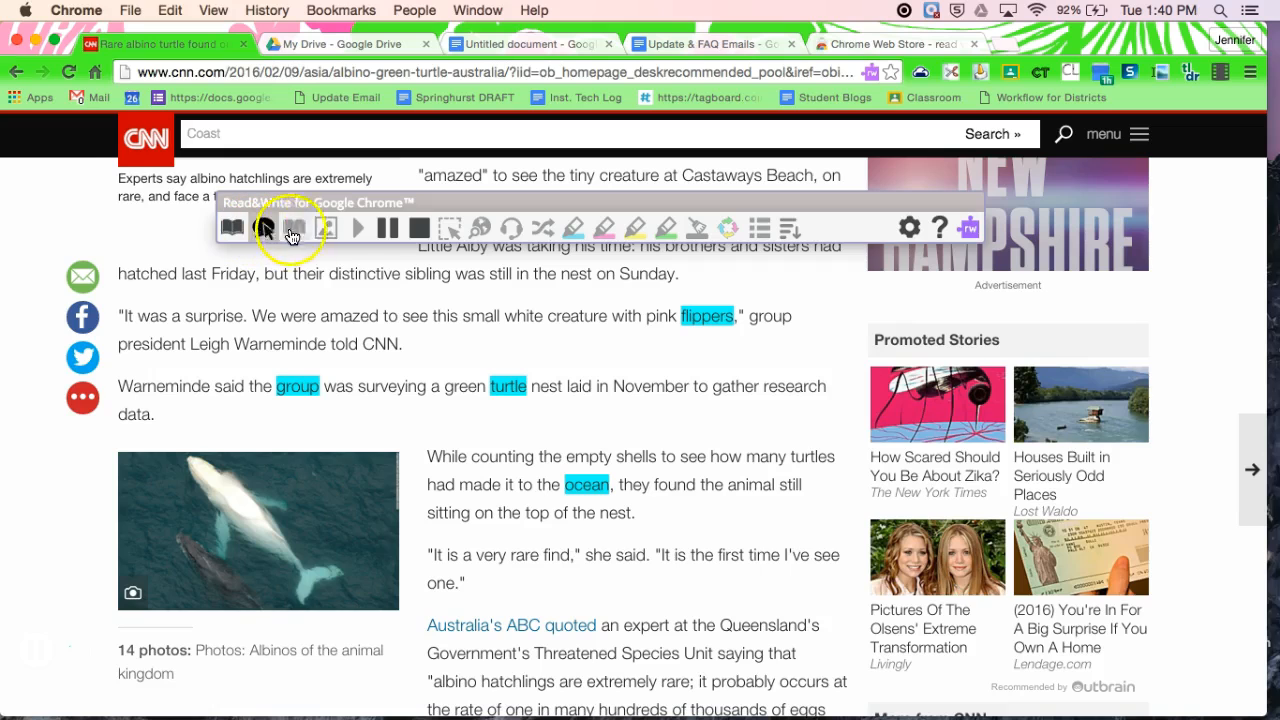
left_click(528, 316)
left_click_drag(541, 201, 530, 164)
left_click(226, 202)
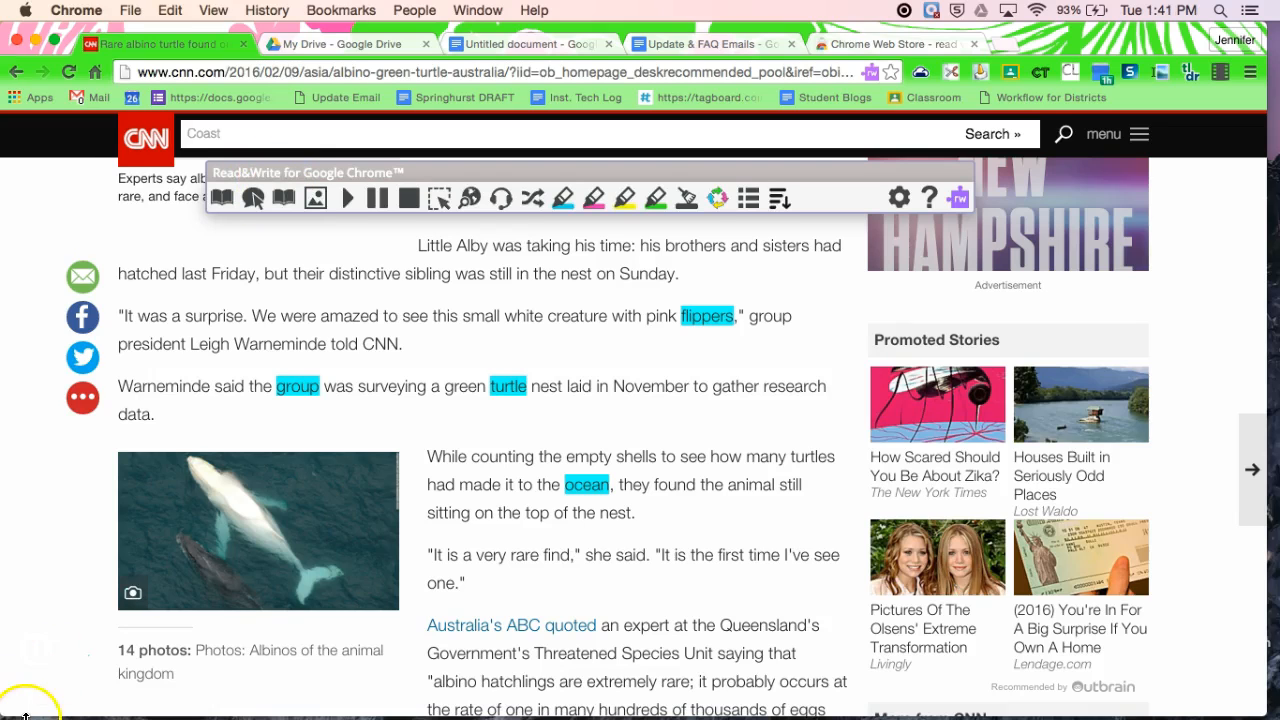
left_click(30, 651)
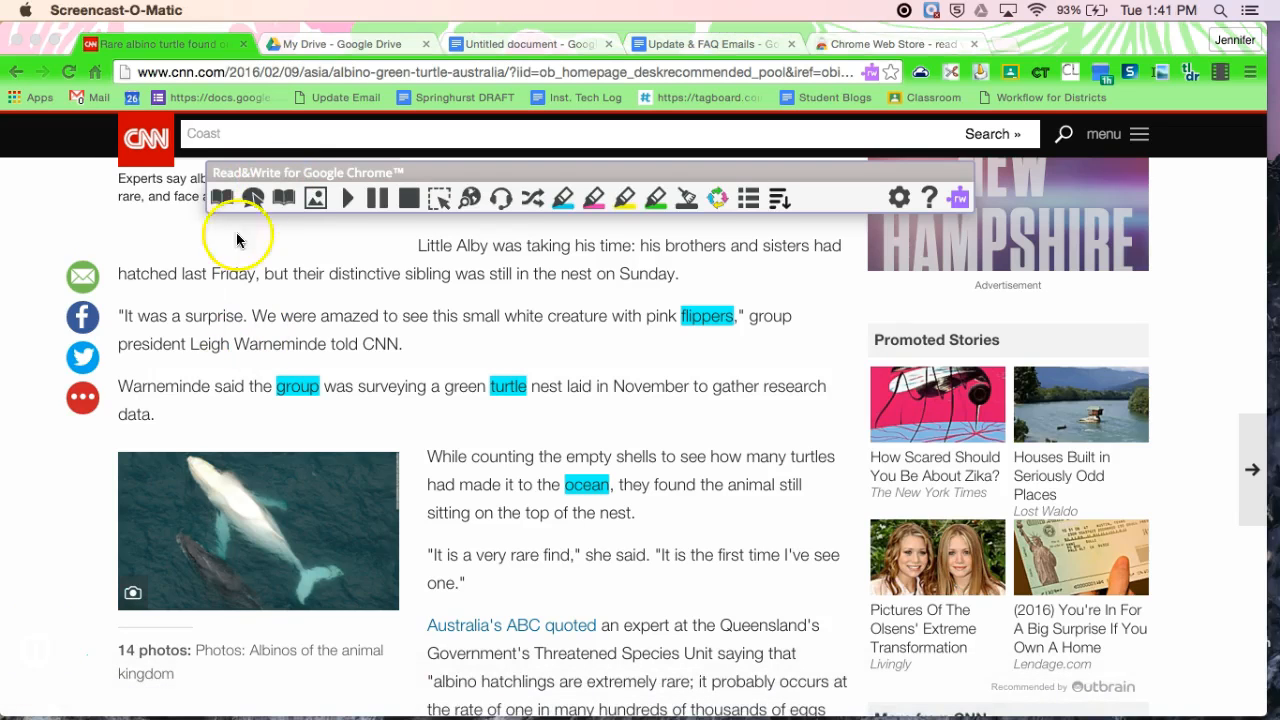
left_click(130, 276)
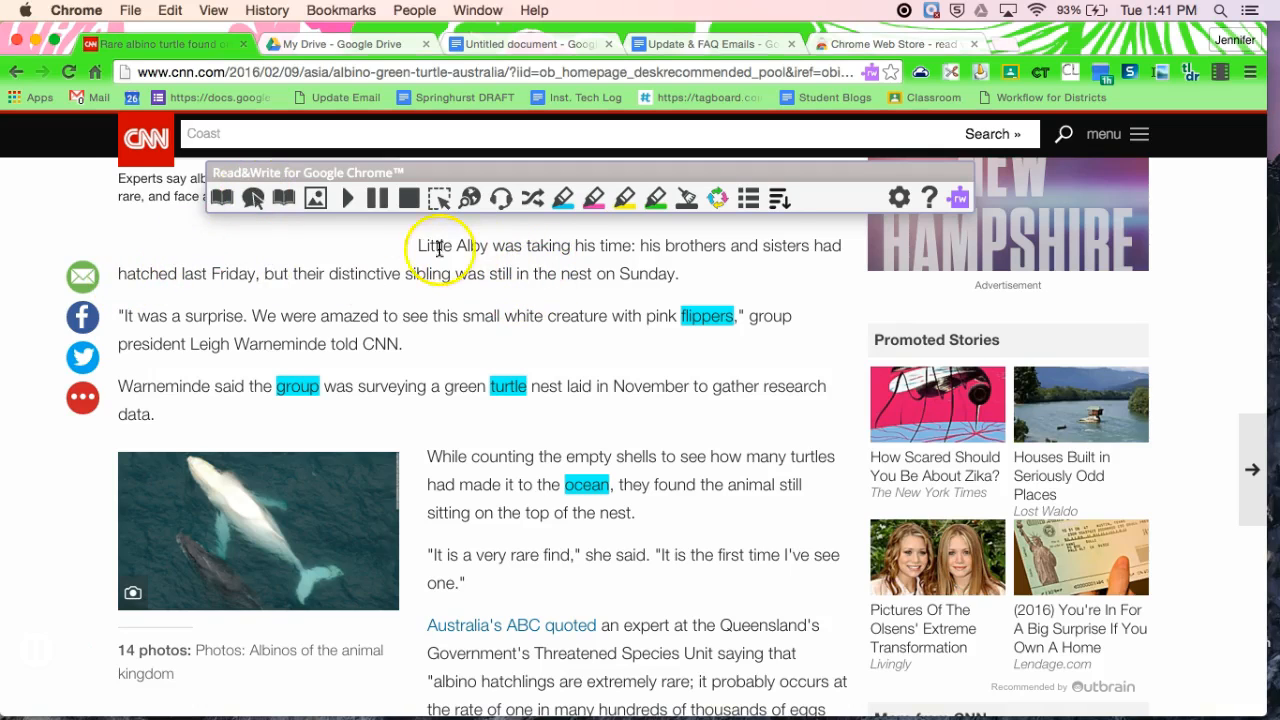
Step: Have the paragraph beginning "Little Alby was taking his time" read aloud with hover speech, and switch hover speech off again
left_click_drag(418, 246, 694, 267)
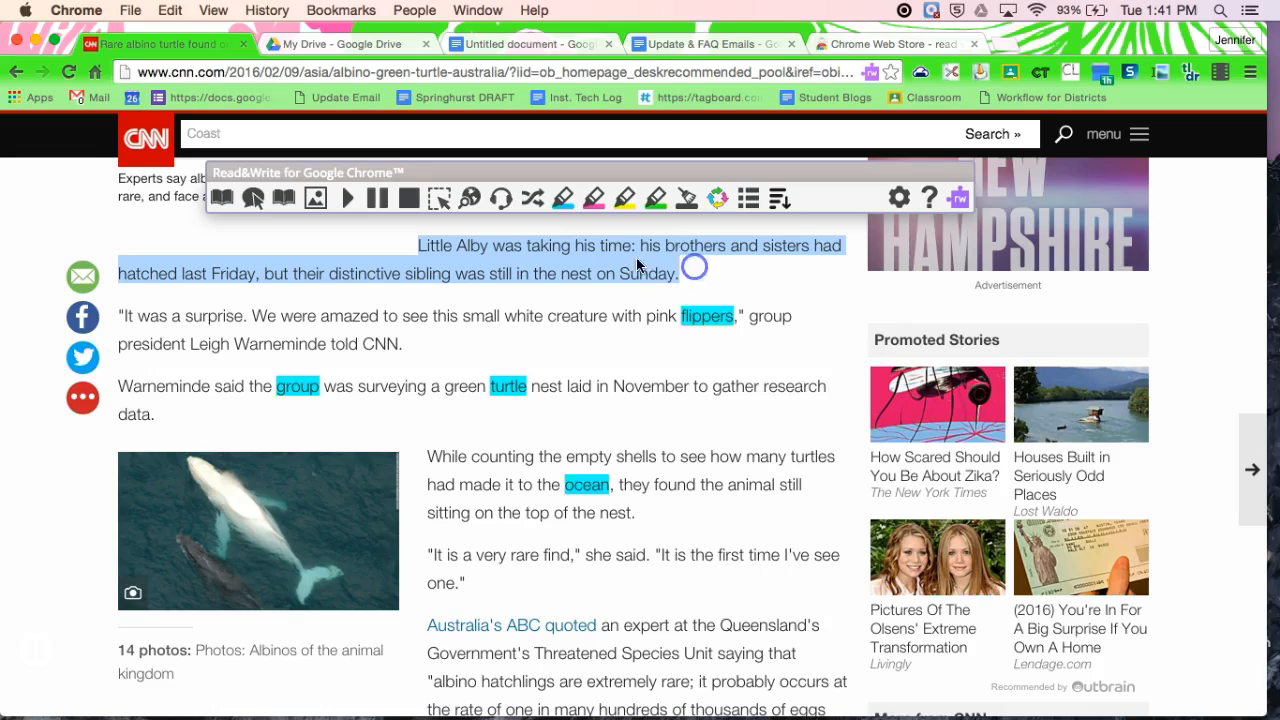
left_click(255, 199)
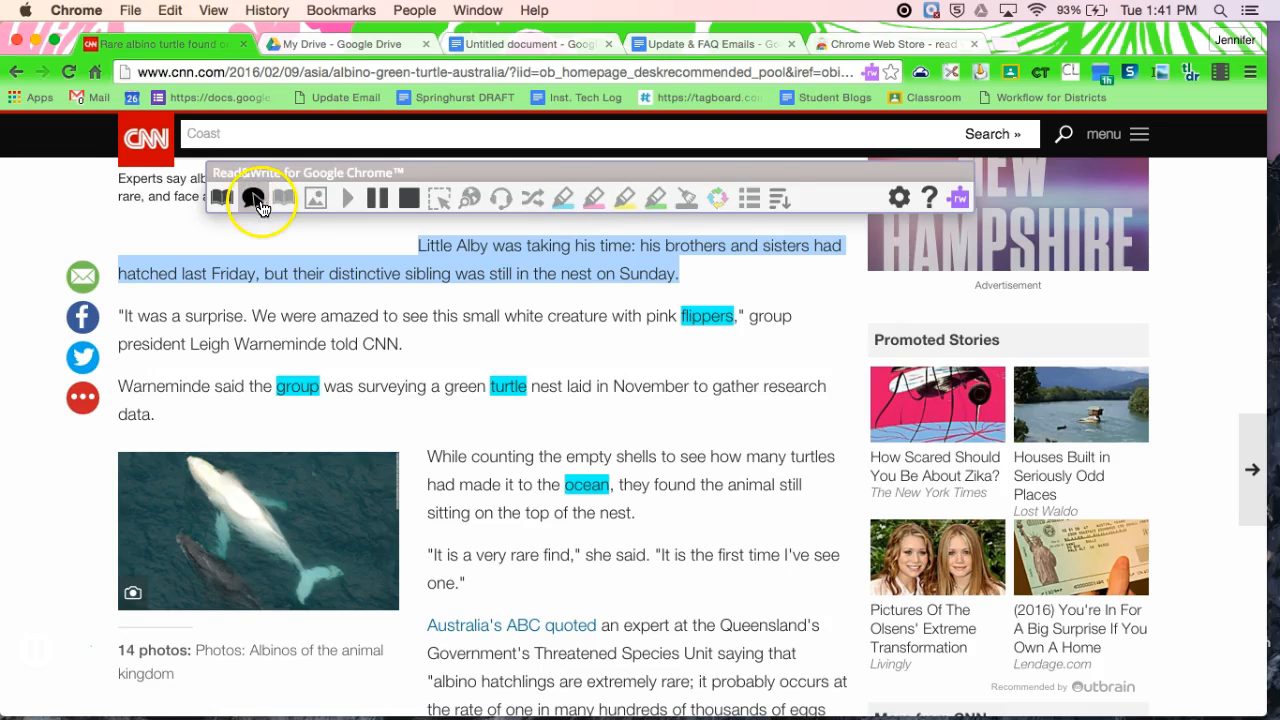
left_click(422, 243)
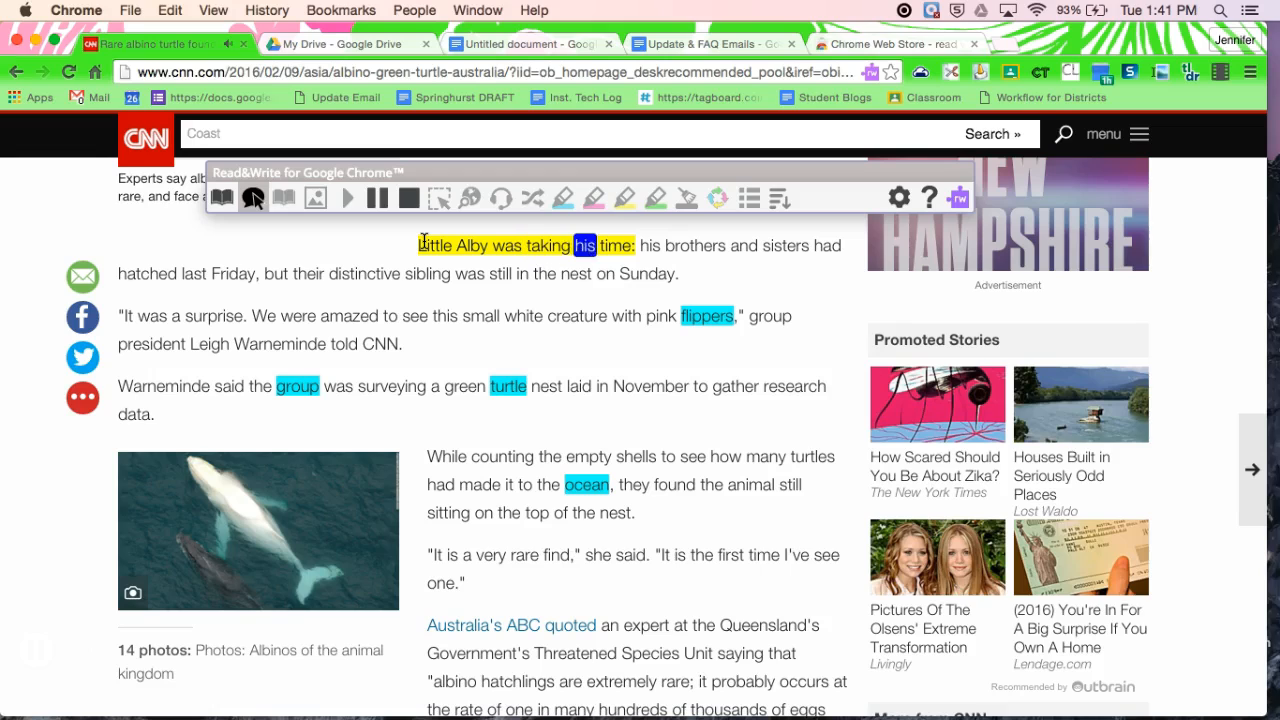
left_click(255, 200)
Step: Look up the highlighted word "turtle" in the Dictionary, review its definitions and close the result
left_click(286, 199)
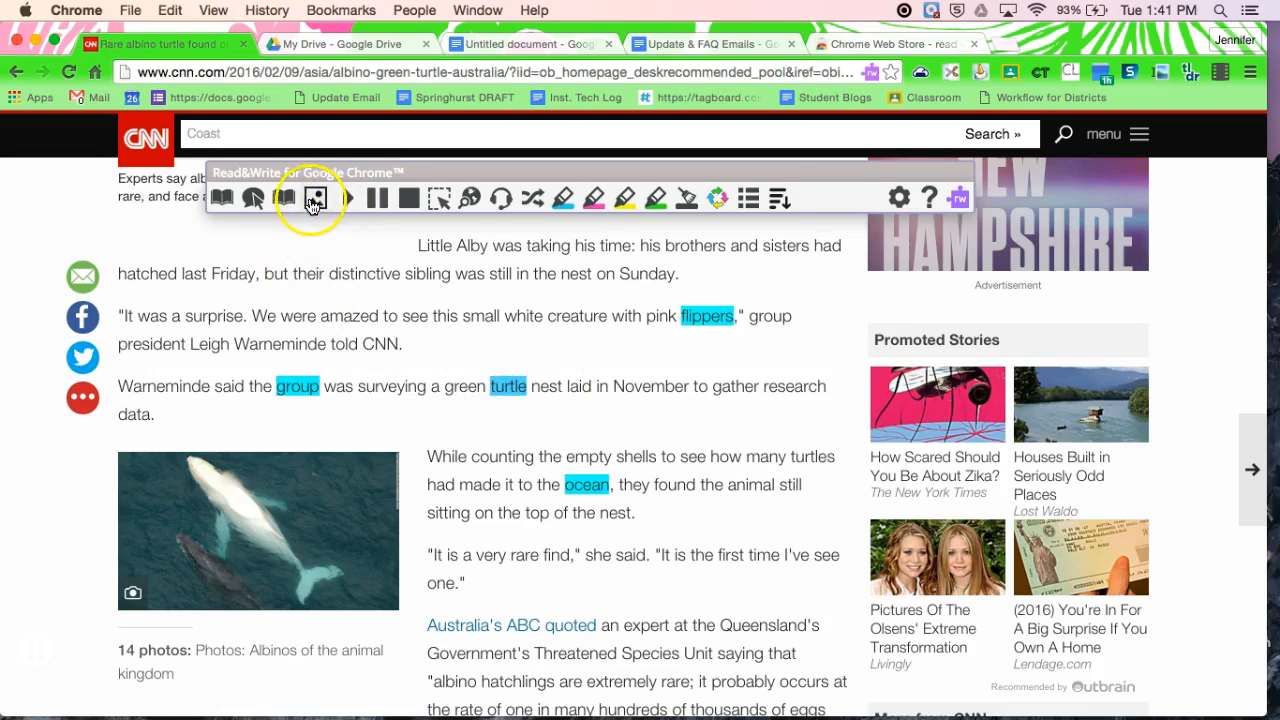
left_click(282, 200)
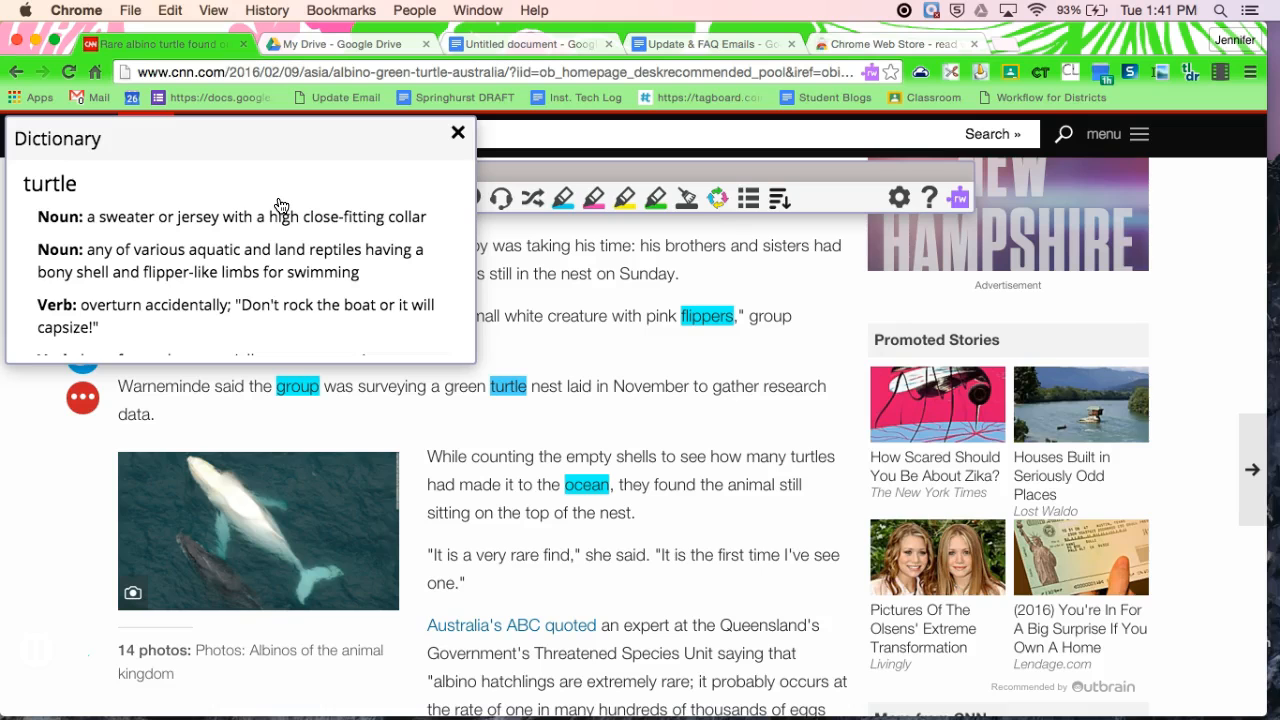
scroll(271, 246, "down", 3)
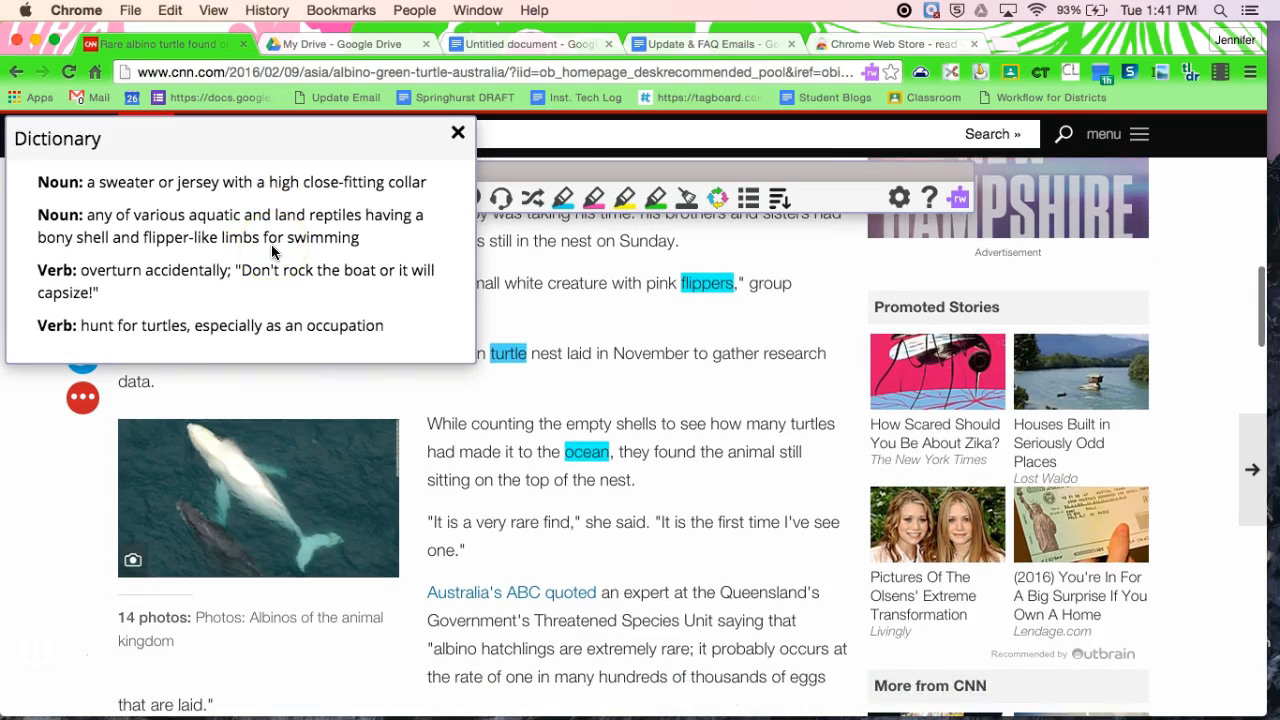
scroll(271, 246, "up", 5)
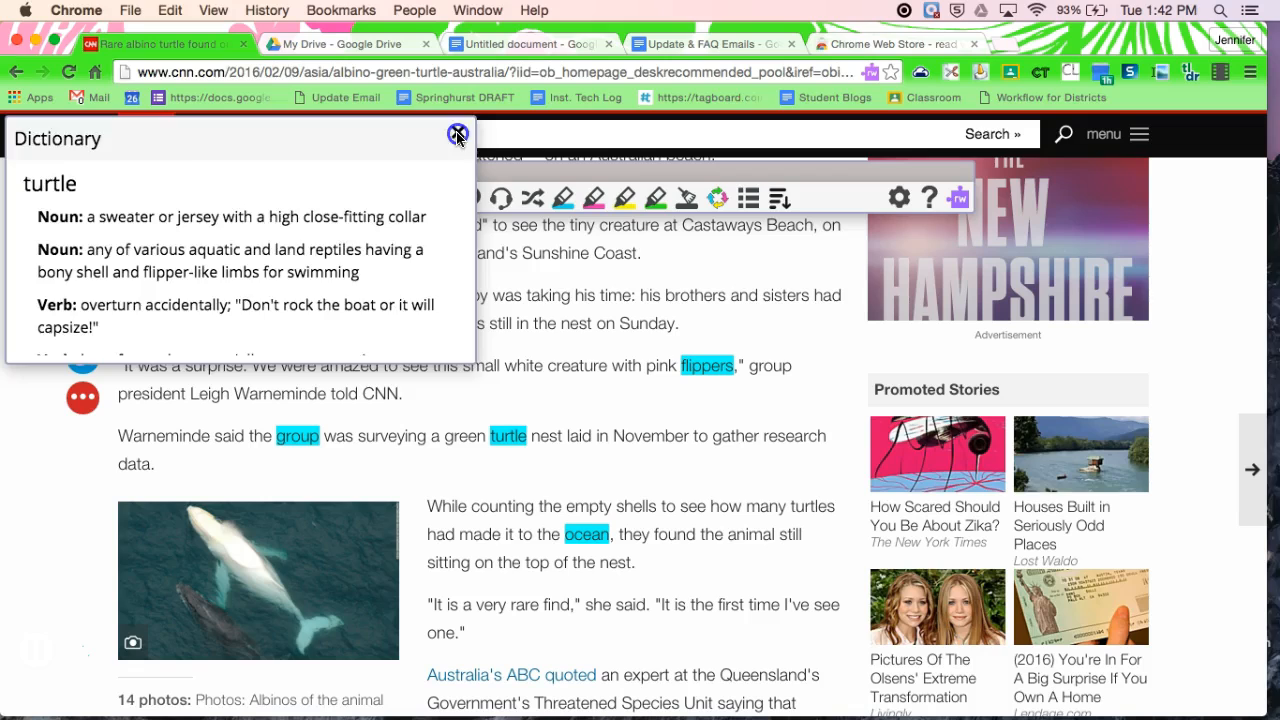
left_click(457, 134)
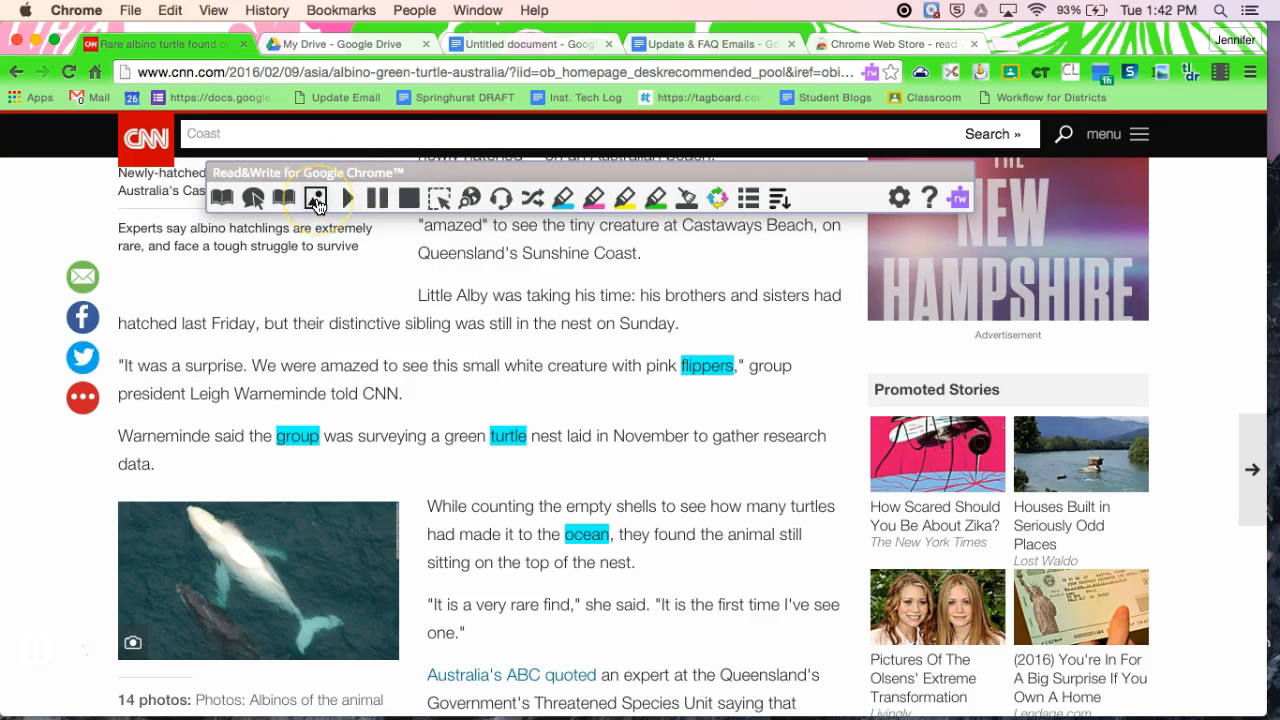
Step: Look up the highlighted word "turtle" in the Picture Dictionary, view the images and close the result
left_click(502, 431)
left_click(318, 198)
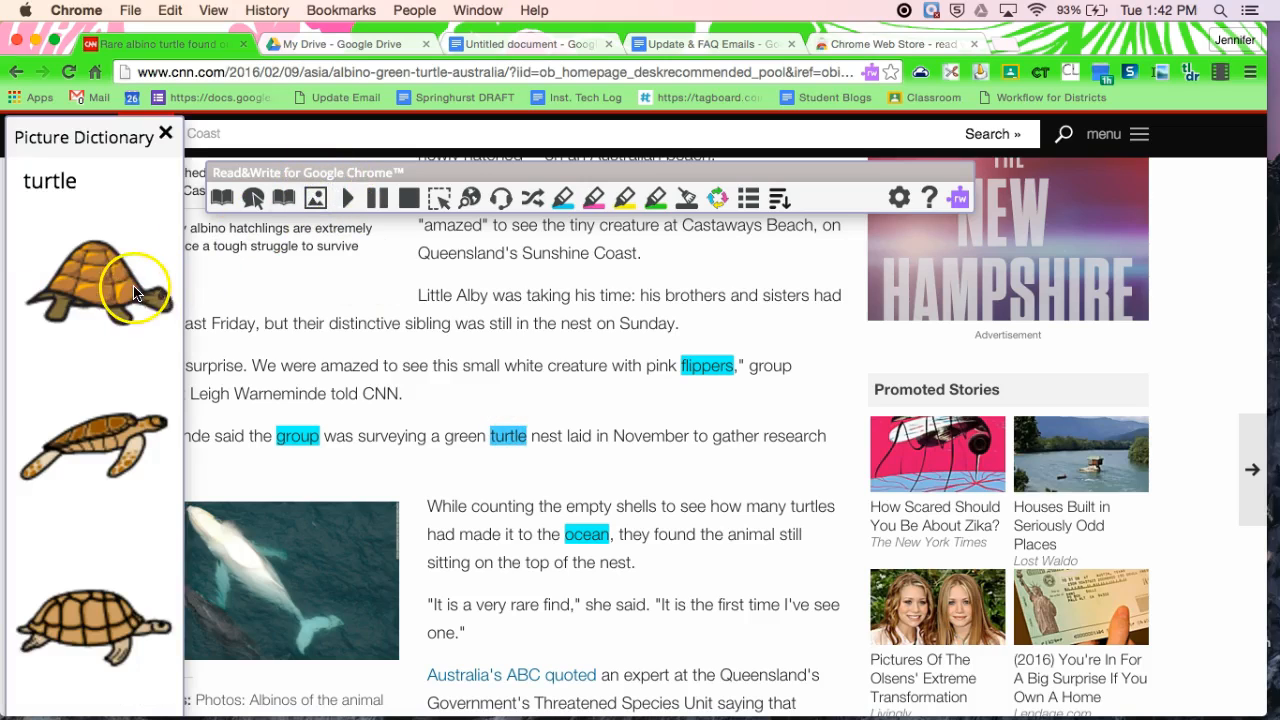
left_click(166, 134)
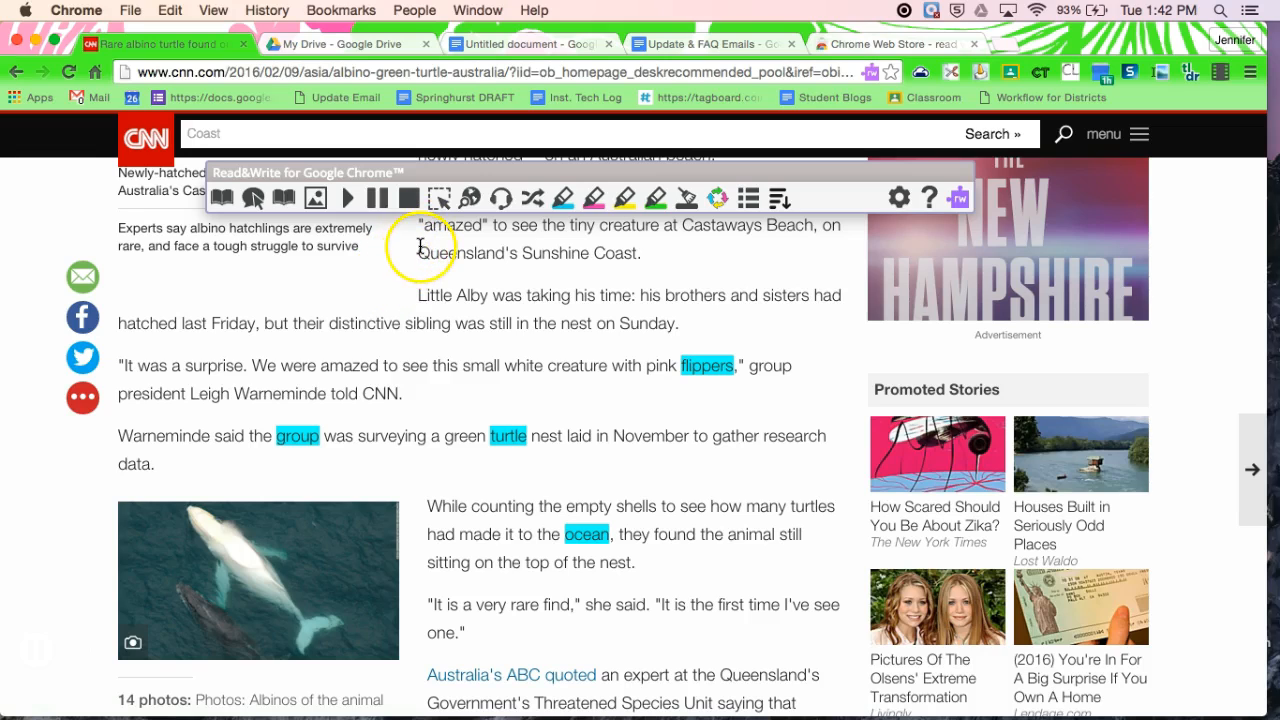
Step: Play the article aloud from the "Little Alby" paragraph, pause it and stop the playback
left_click(348, 200)
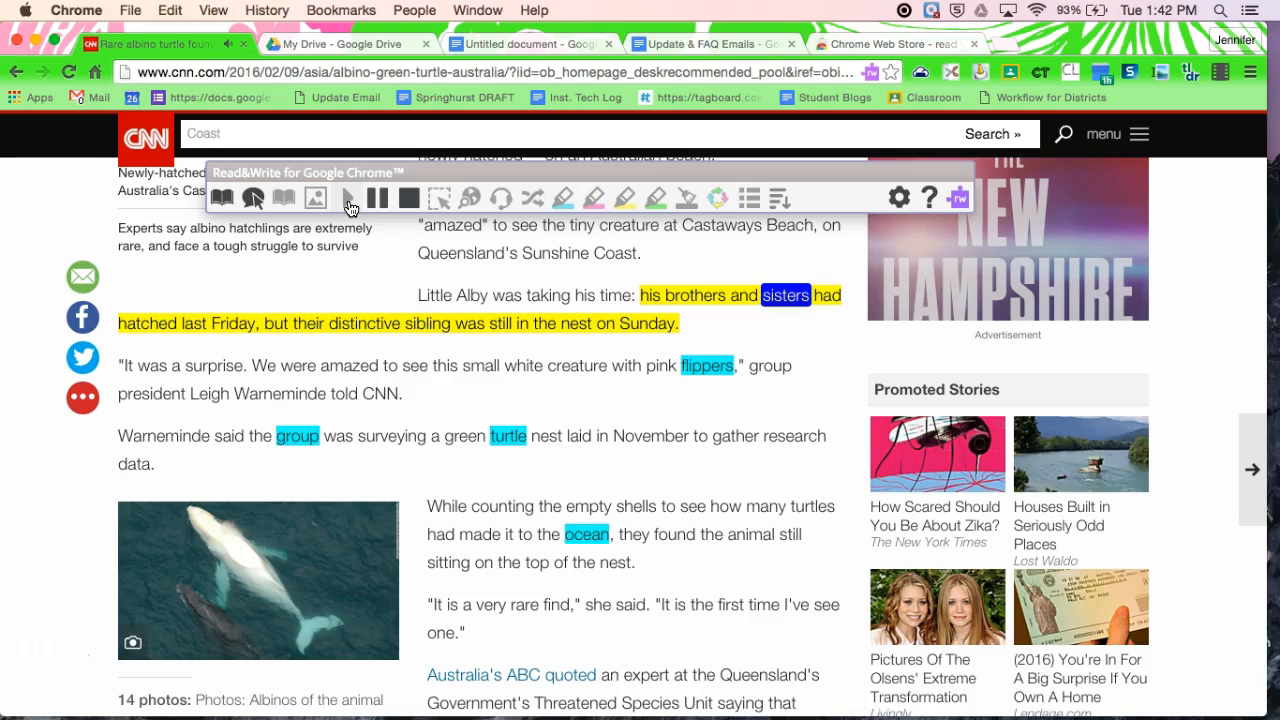
left_click(379, 200)
left_click(408, 198)
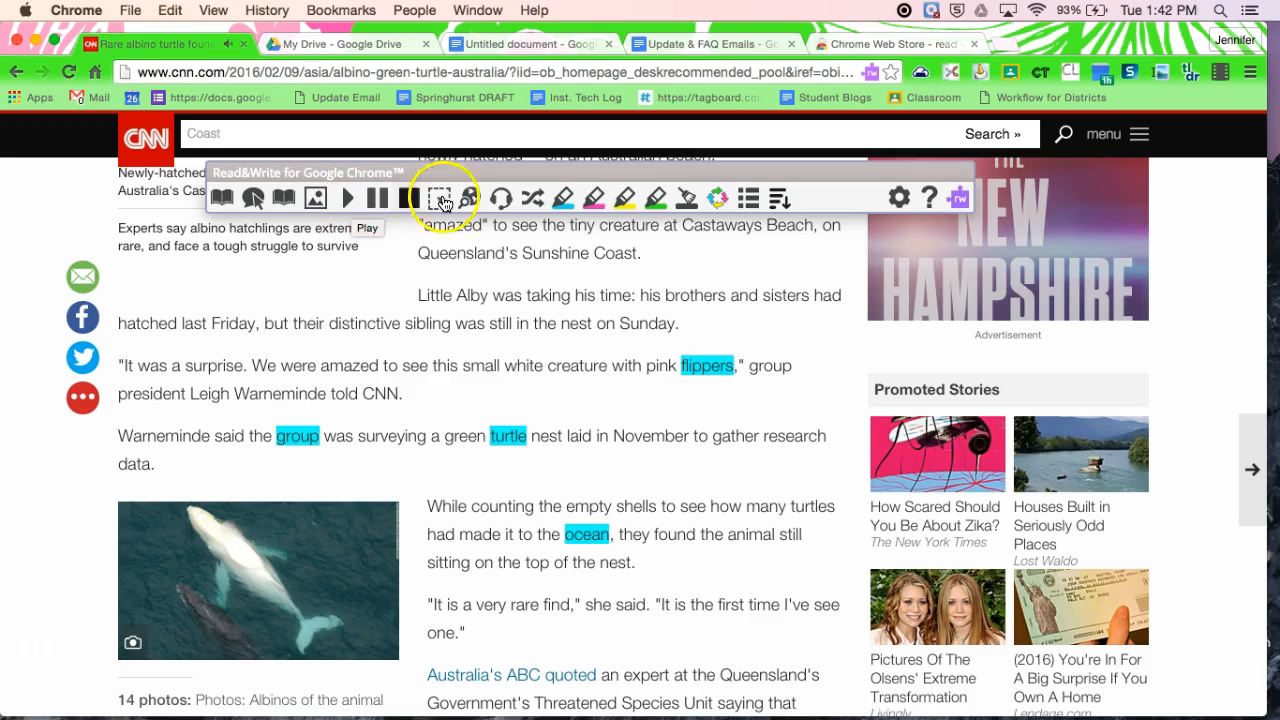
Step: Capture the paragraph beginning "Warneminde said the group" with the screenshot reader to have it read aloud, and dismiss the capture
left_click(441, 203)
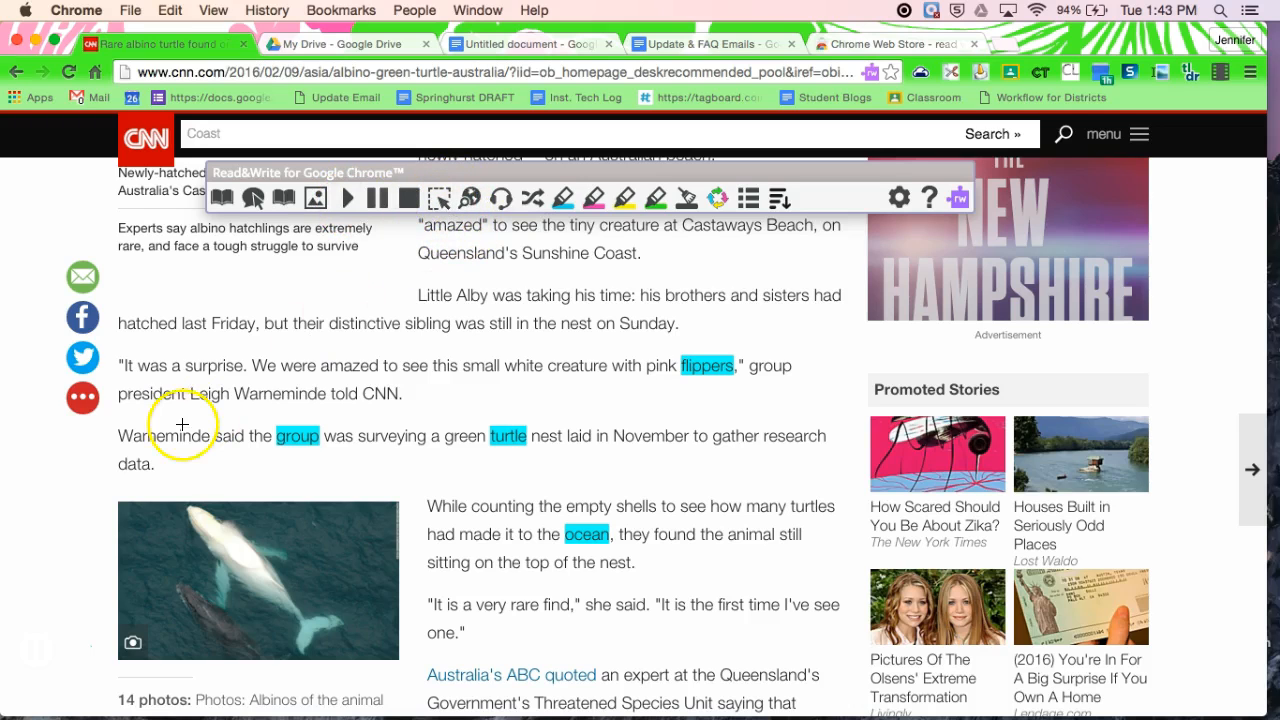
left_click_drag(101, 423, 843, 487)
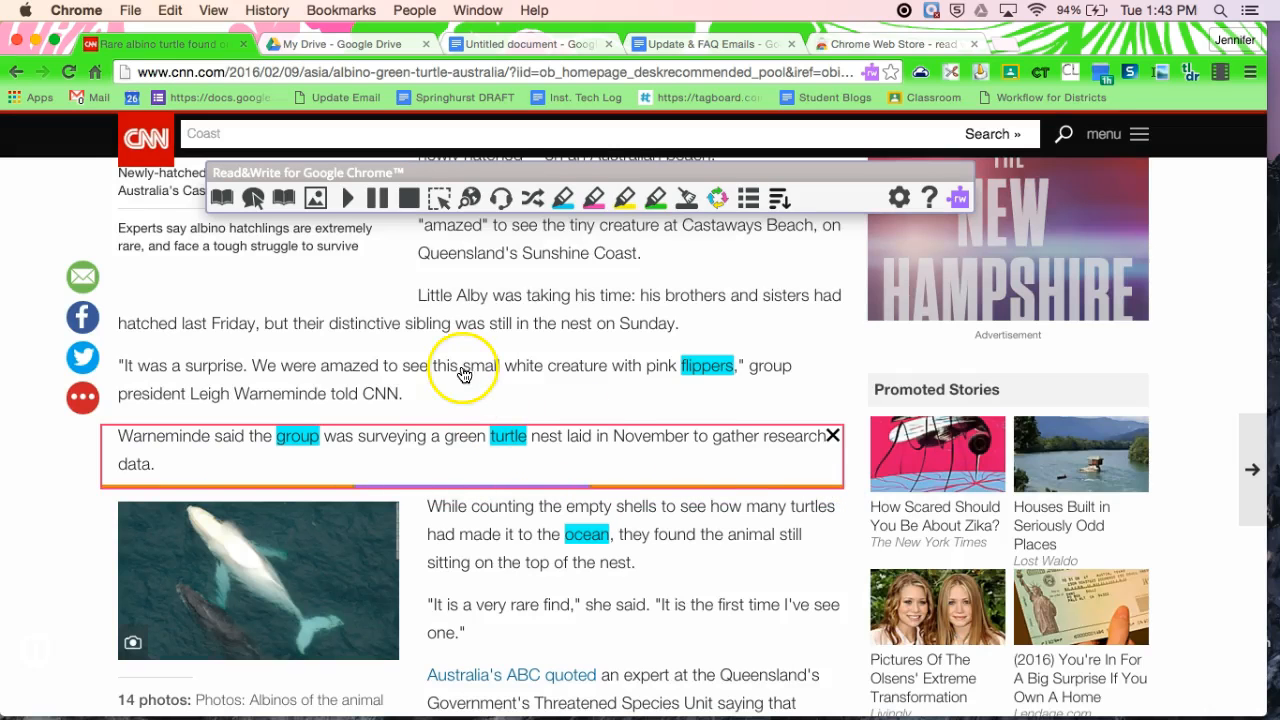
left_click(431, 202)
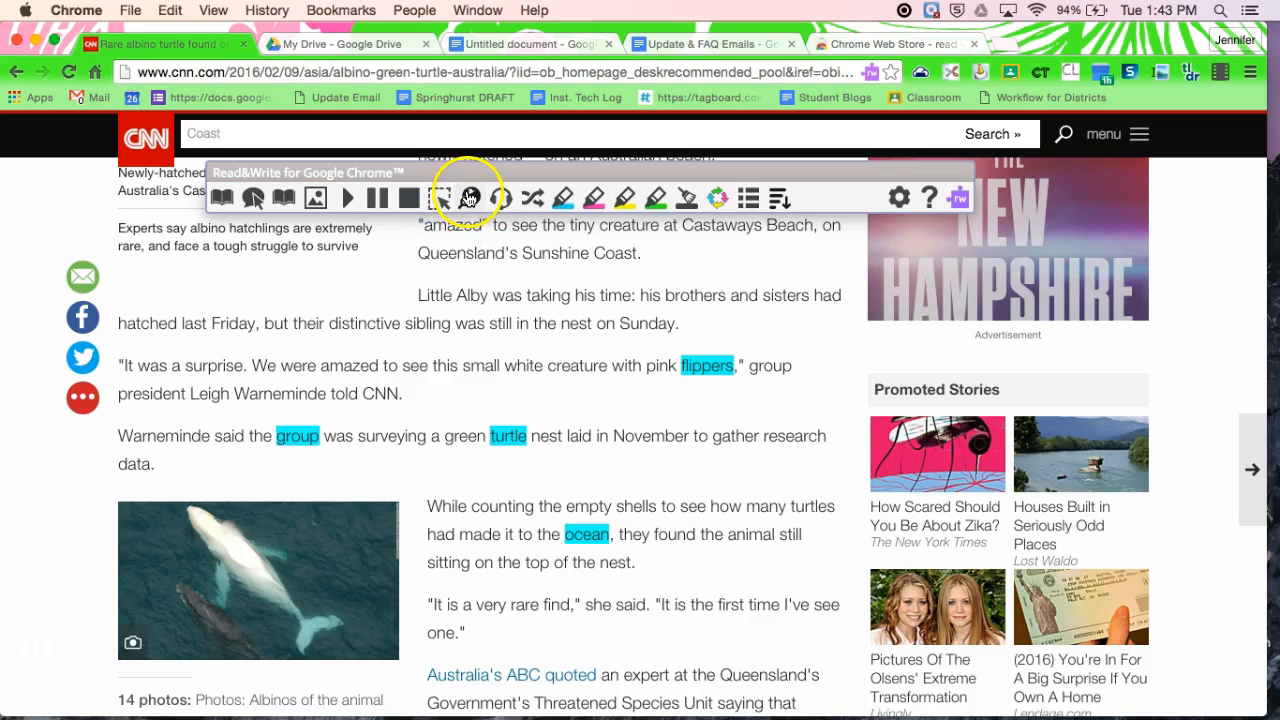
Step: Run a Google search from Read&Write for the article word "Queensland's" and close the results page
double_click(796, 677)
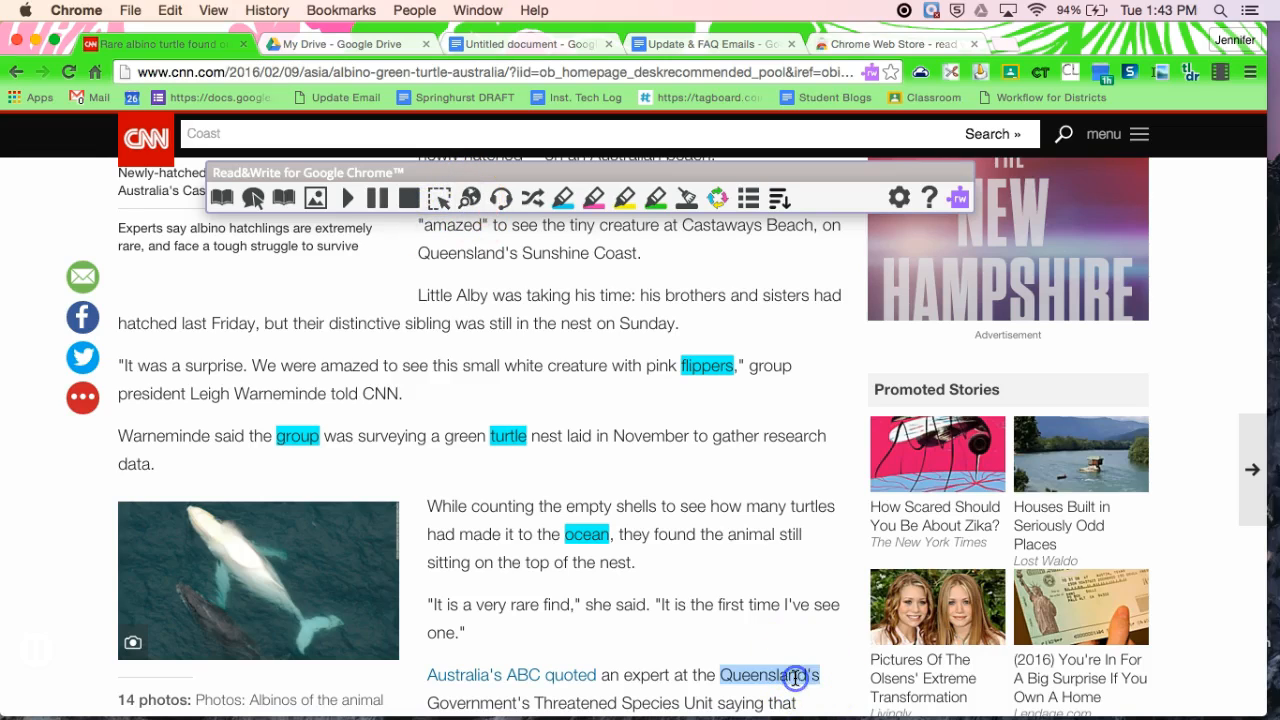
left_click(470, 198)
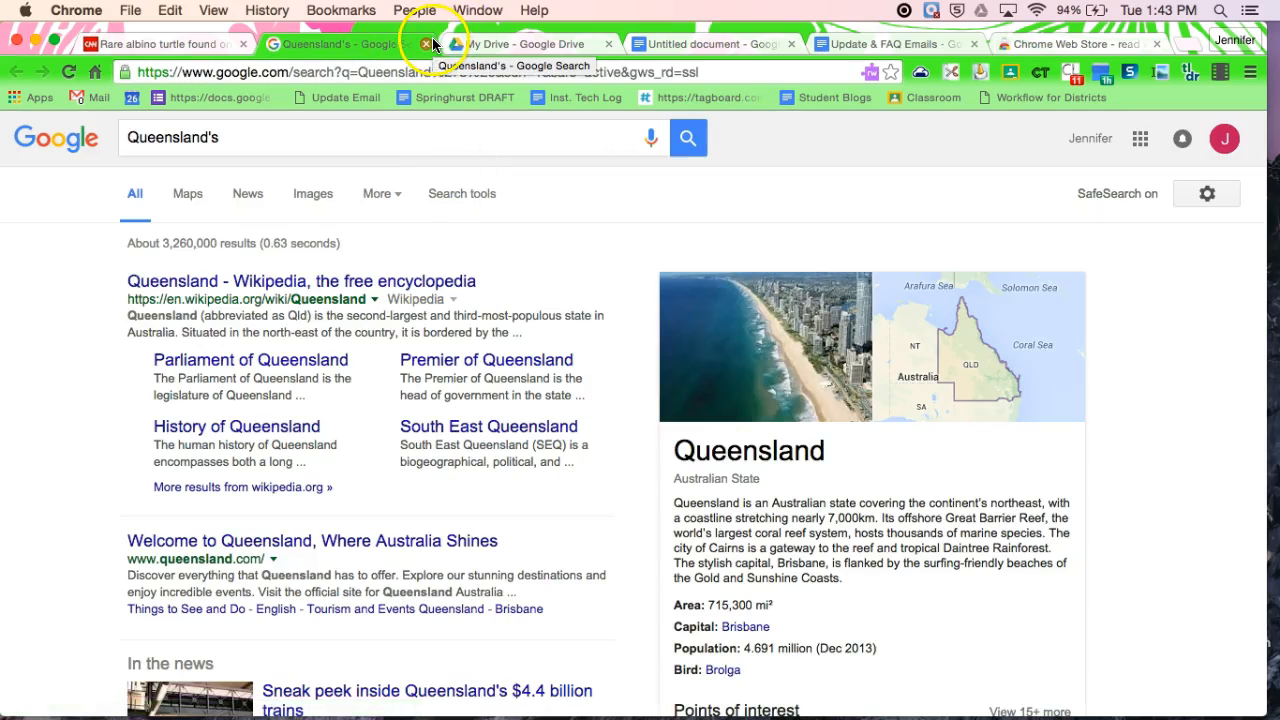
left_click(424, 44)
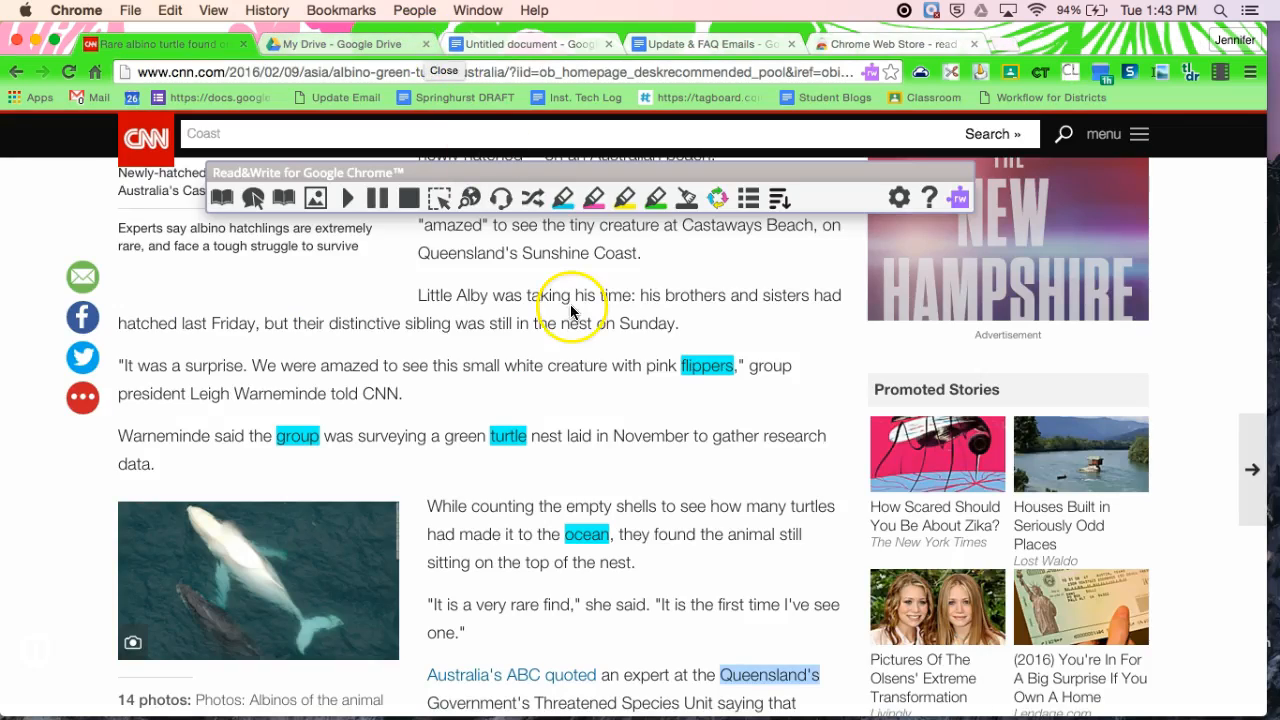
Step: Start speech input, allow the page to use the microphone, dictate a sentence into the CNN search field and stop dictating
left_click(503, 199)
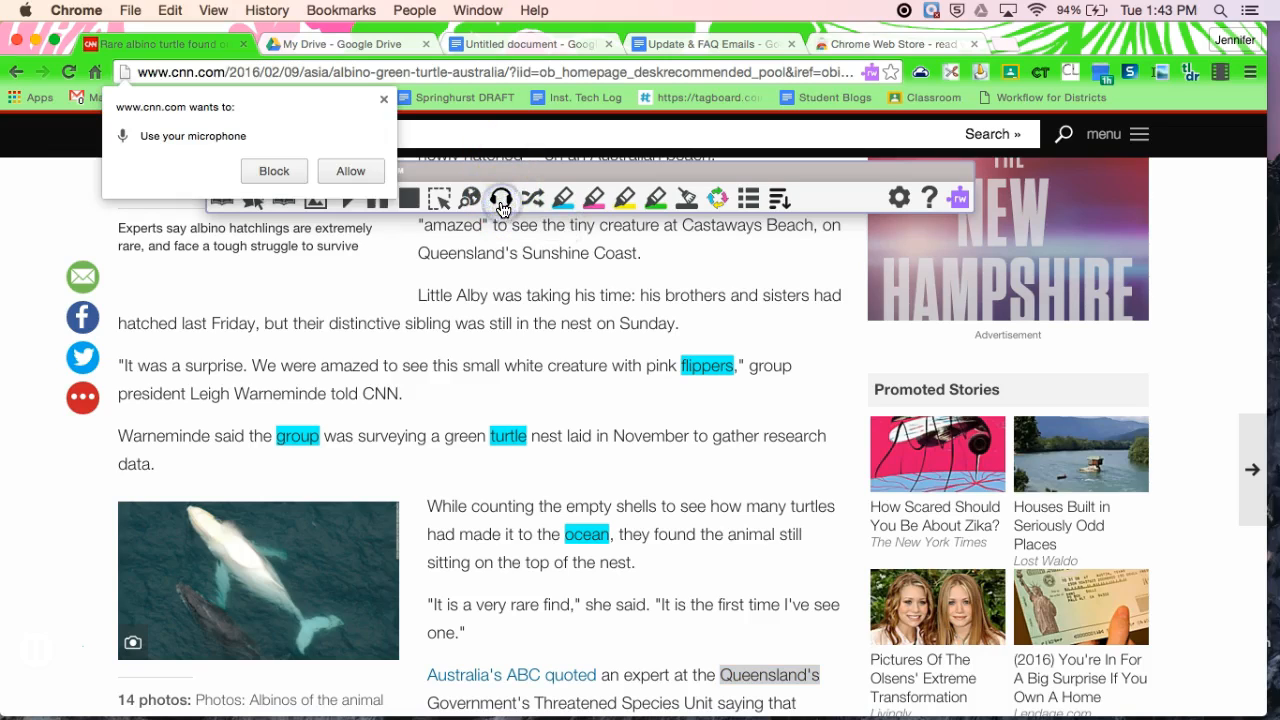
left_click(352, 170)
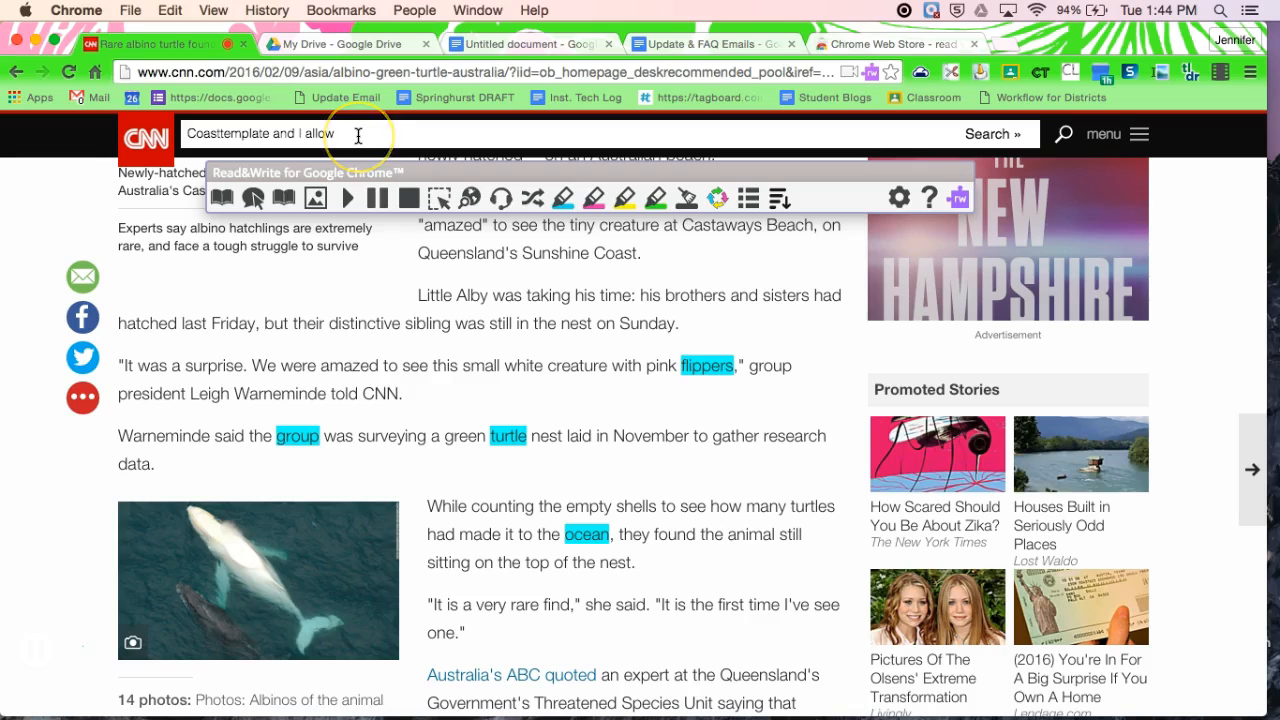
left_click(502, 200)
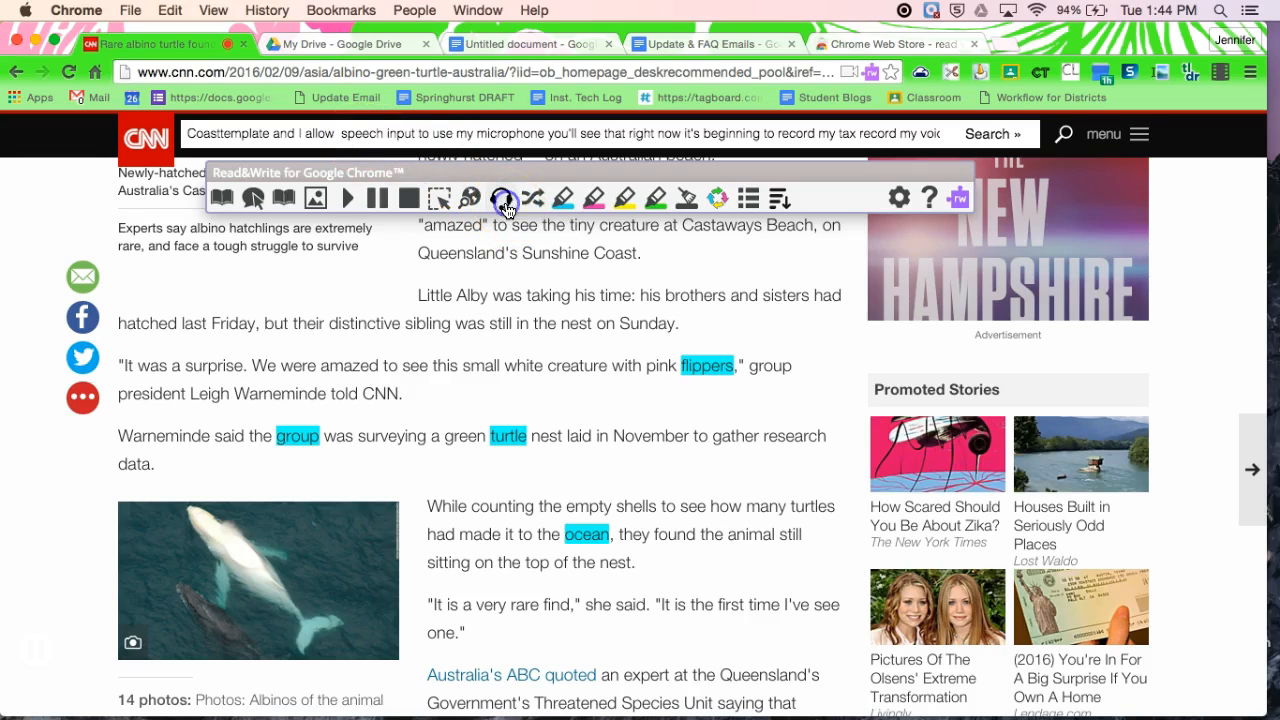
Step: Clear all the text from the CNN search field
left_click(409, 133)
triple_click(409, 133)
key("BackSpace")
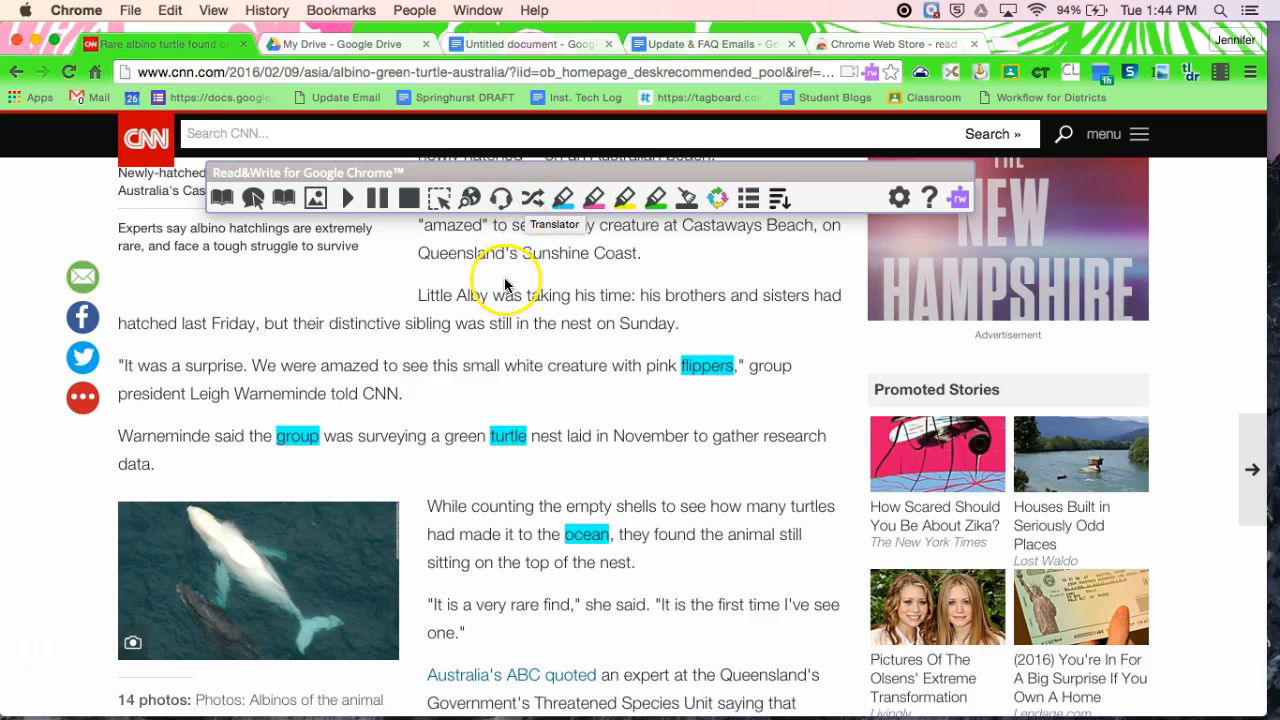
Step: Translate the article word "distinctive" with the Translator and close the result
left_click(534, 199)
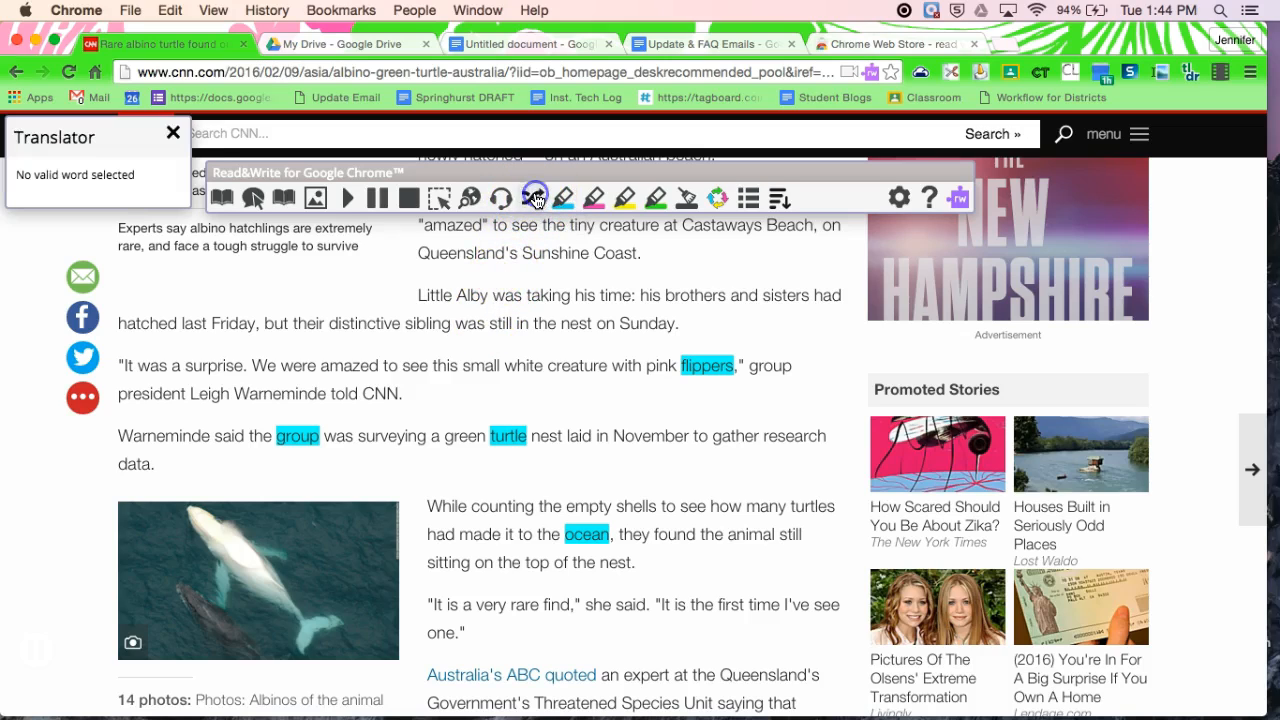
left_click(173, 131)
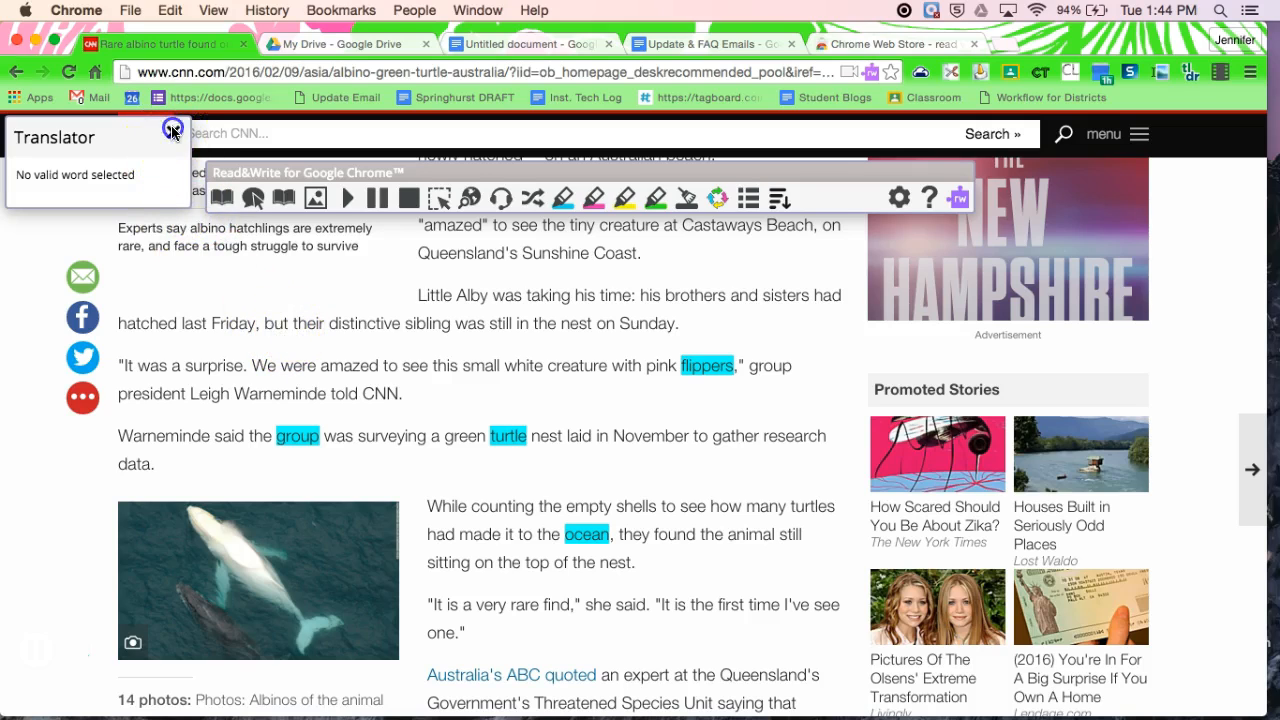
double_click(343, 321)
left_click(536, 200)
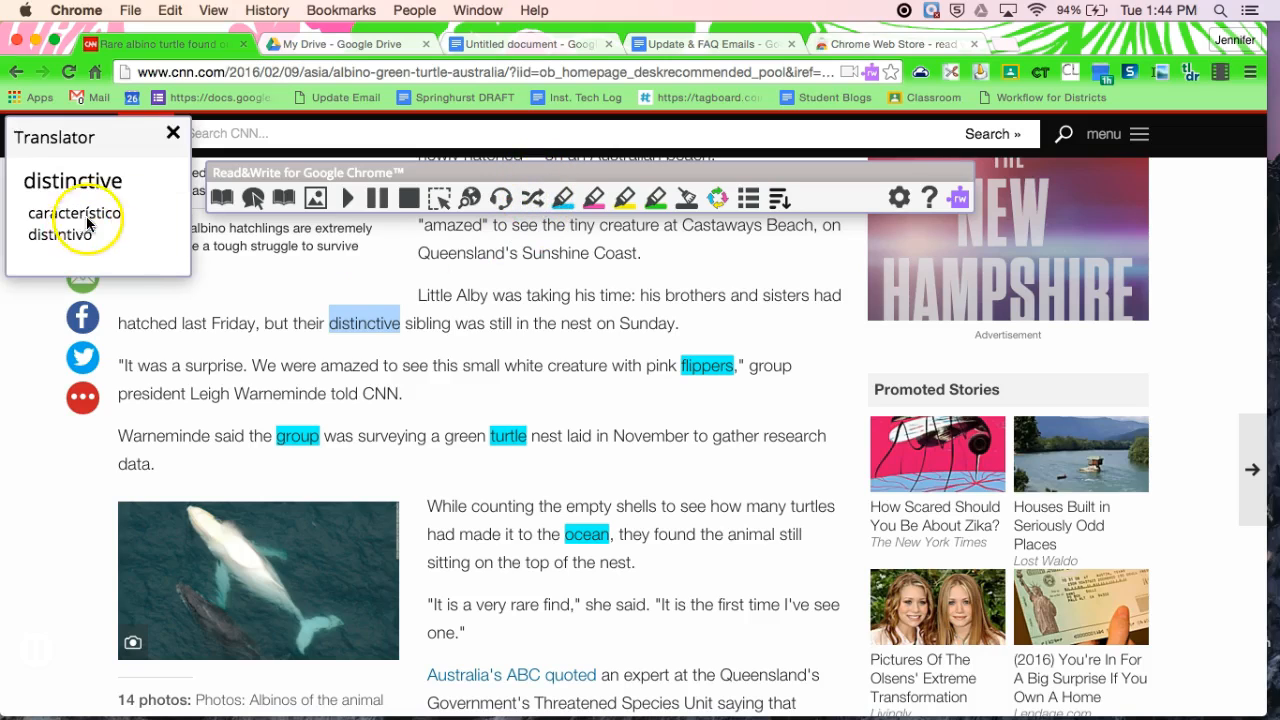
left_click(172, 135)
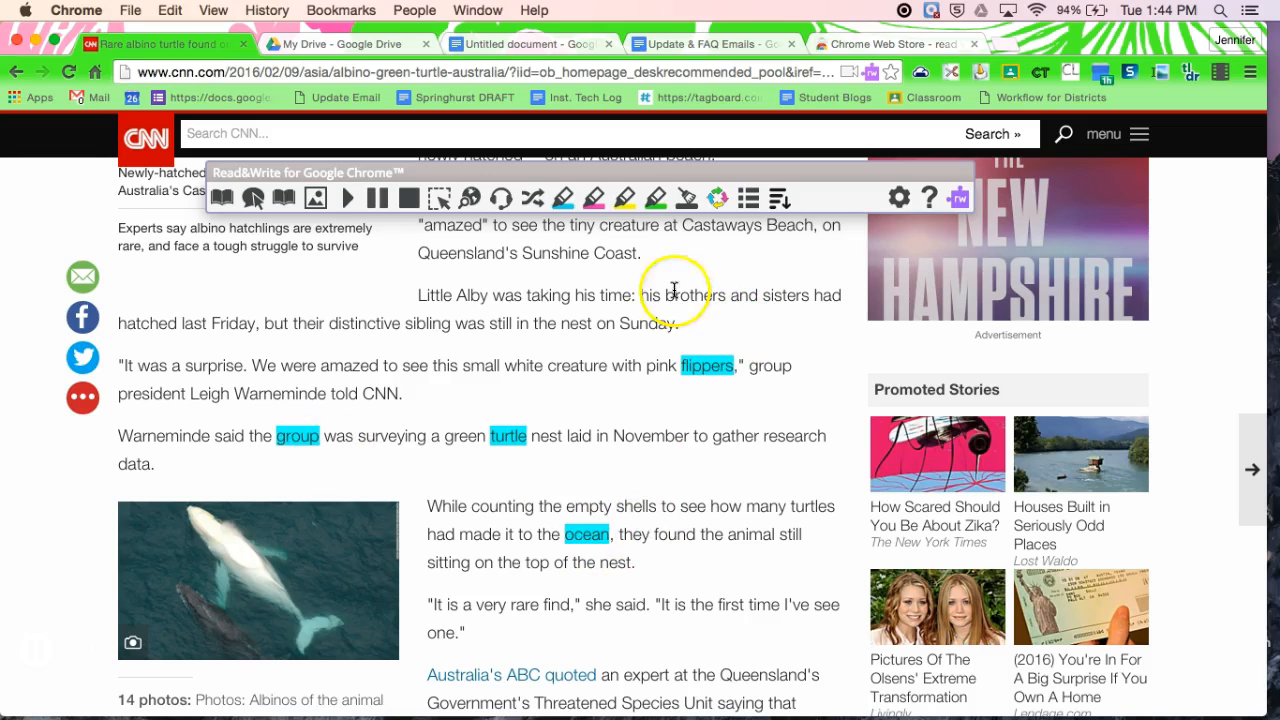
Step: Collect the article's highlights in all four colors, sorted by color, into a new document and close that document
left_click(721, 199)
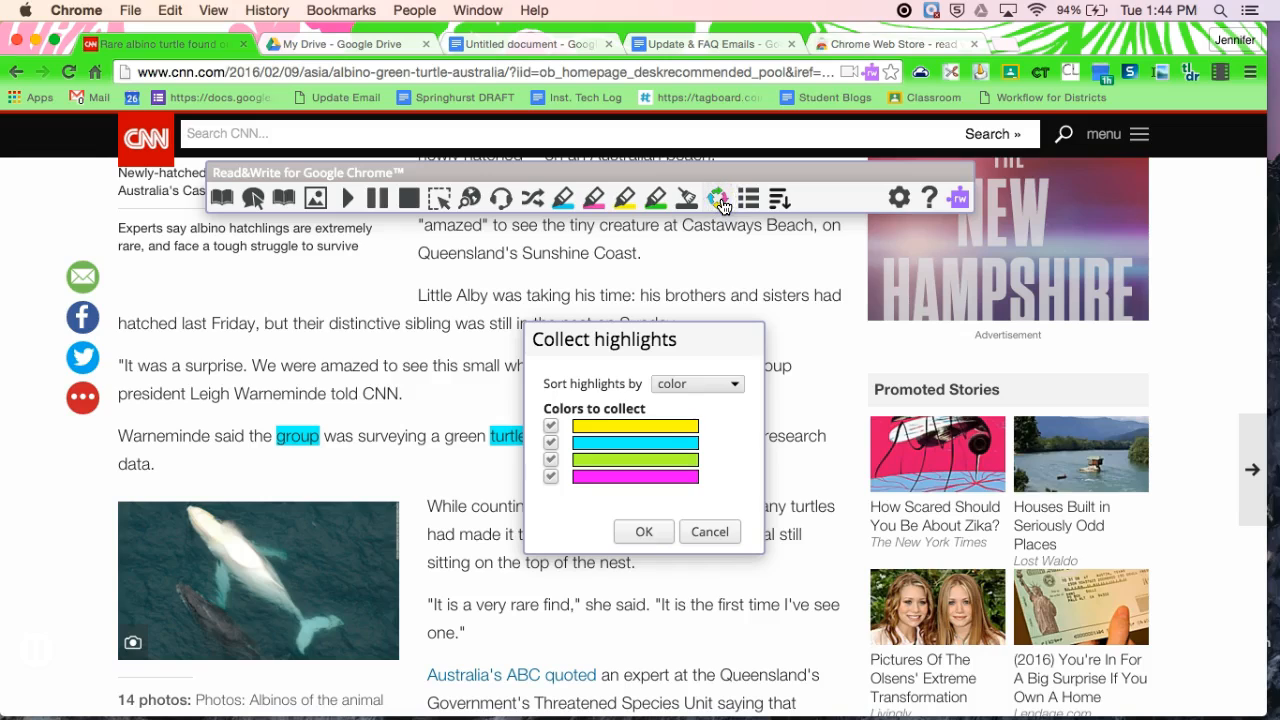
left_click(634, 532)
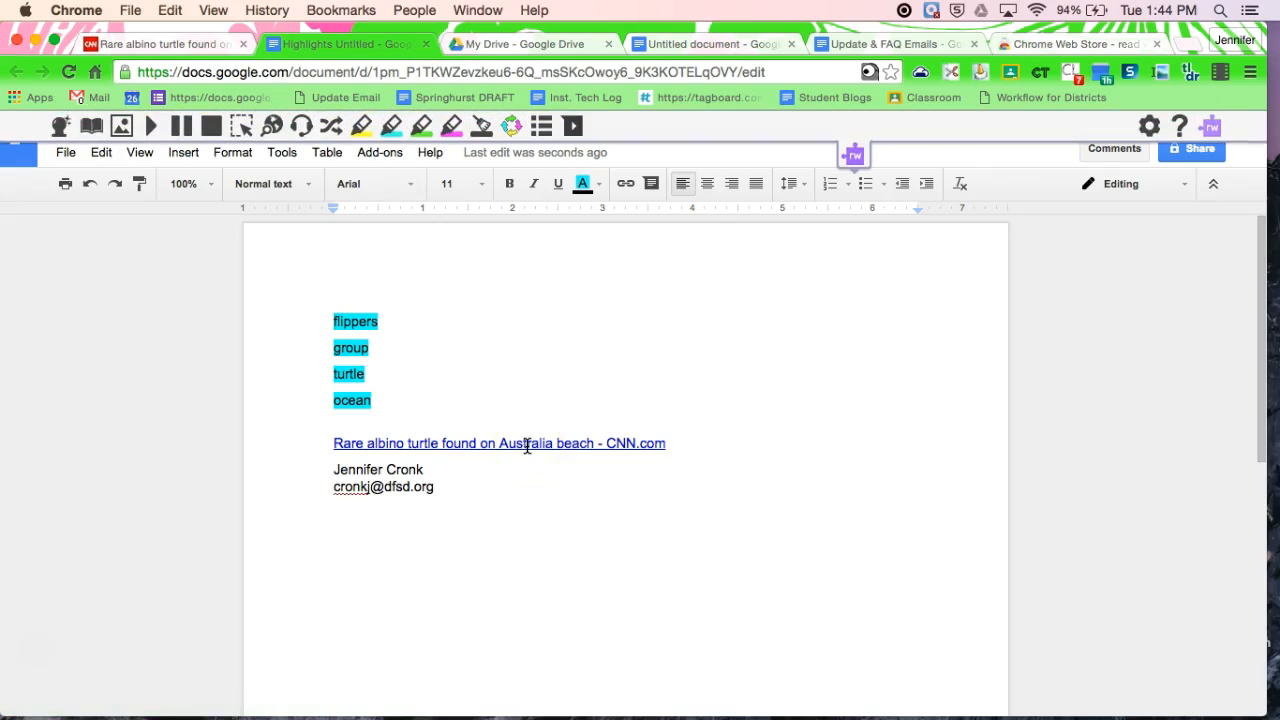
left_click(426, 44)
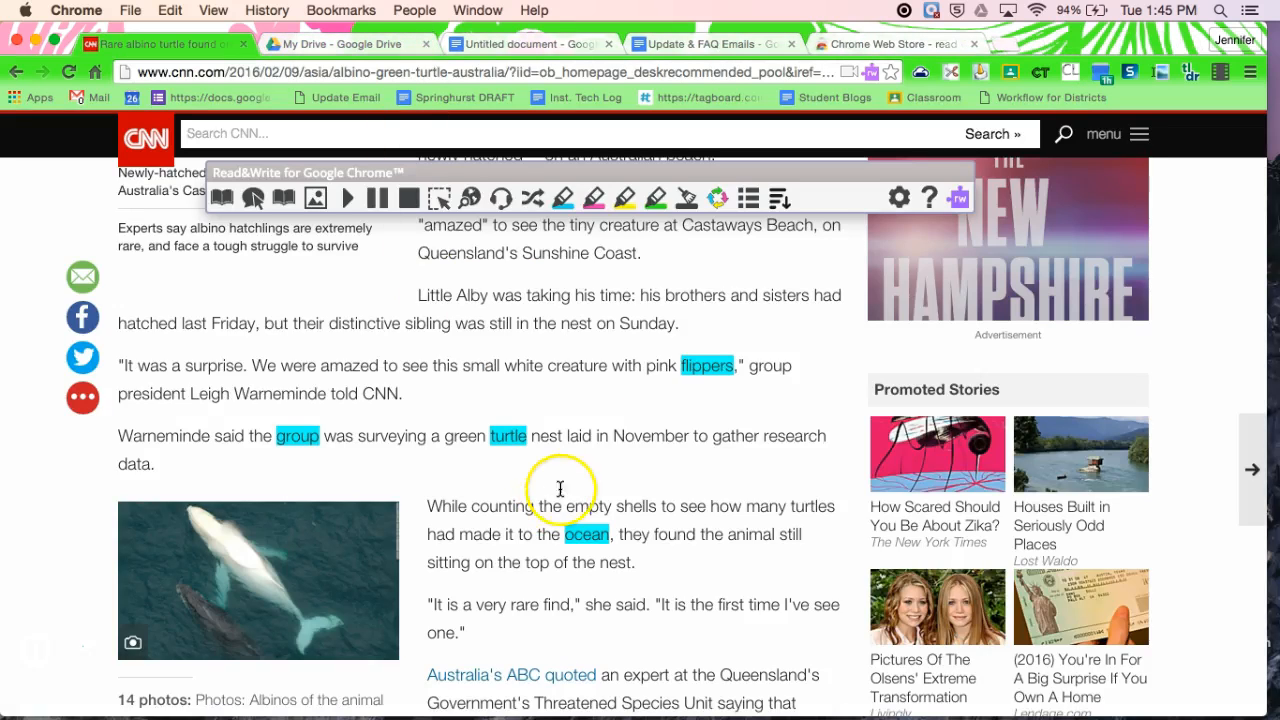
Step: Generate a vocabulary list document from the article's highlighted words and look through its meanings and symbols
left_click(744, 200)
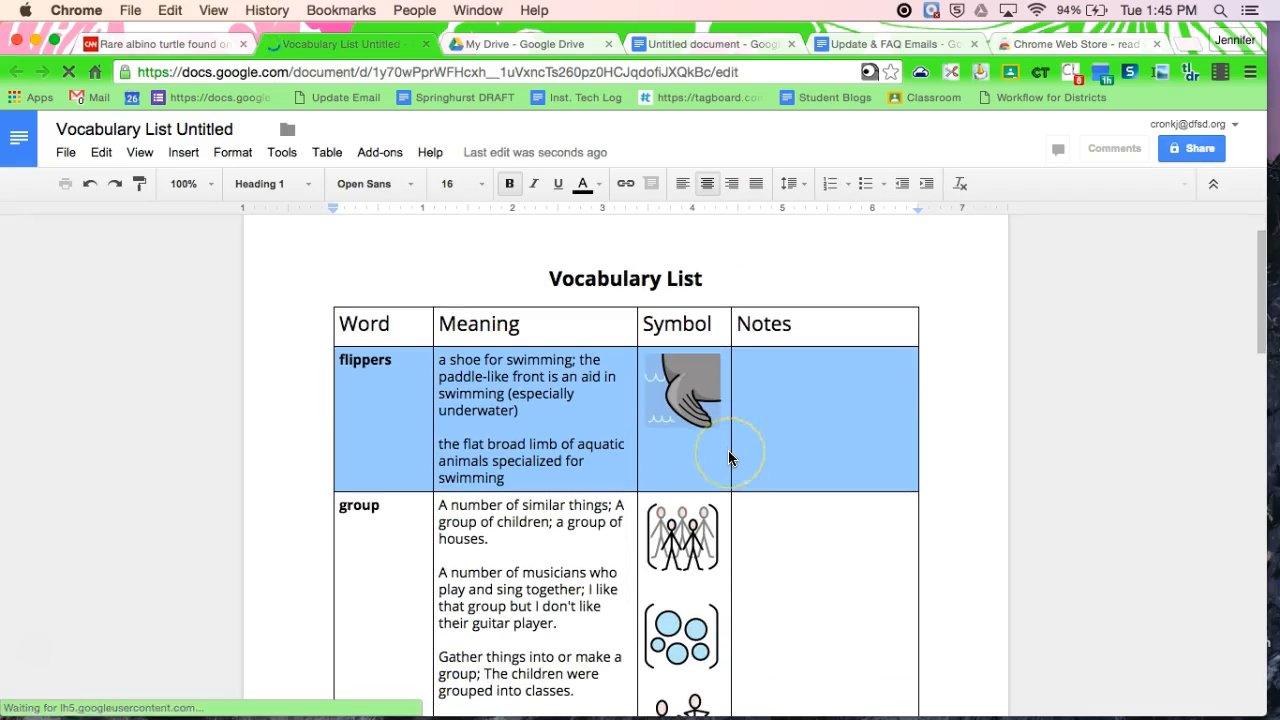
scroll(728, 452, "down", 3)
scroll(791, 305, "up", 3)
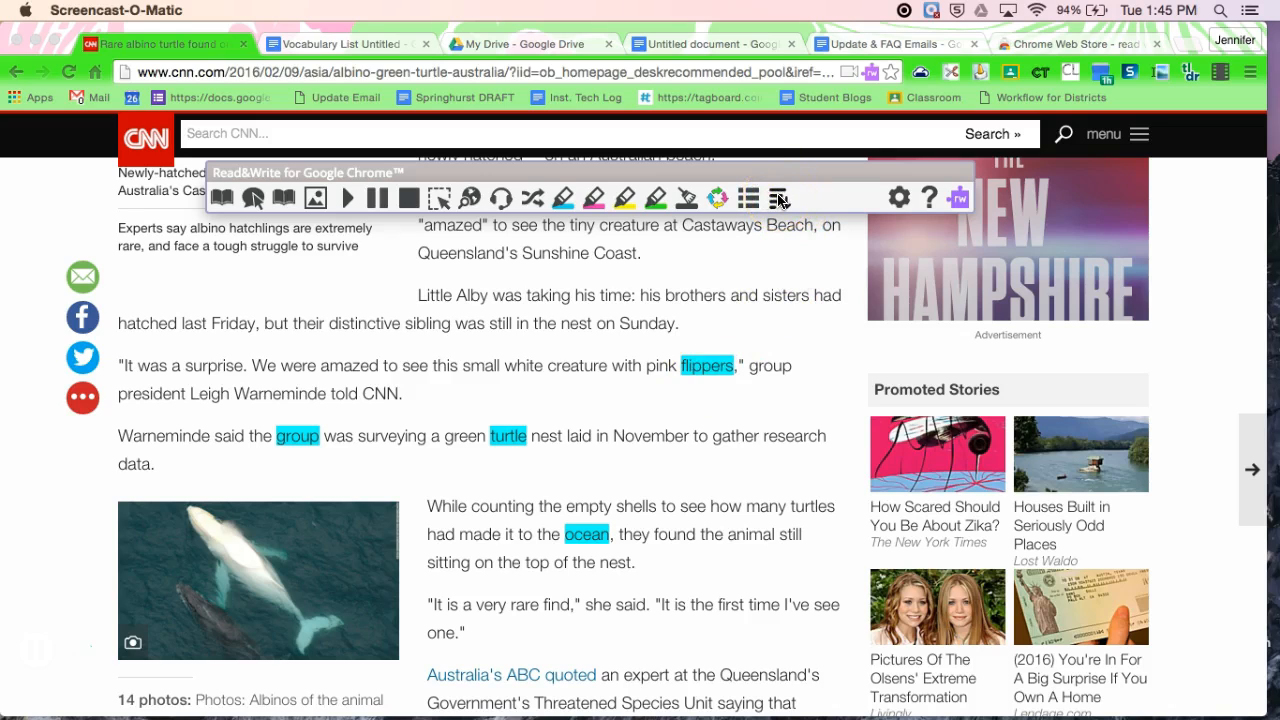
Step: Open a simplified version of the CNN albino turtle article and look through its text
left_click(779, 199)
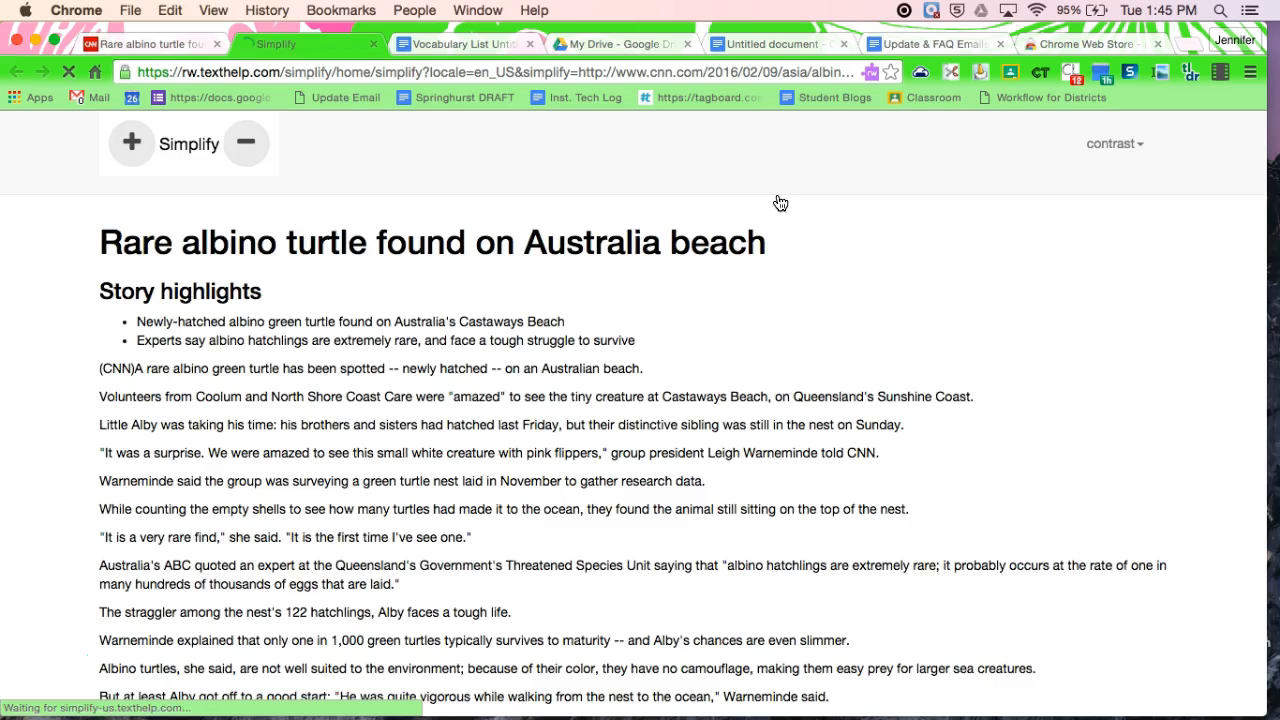
scroll(622, 467, "down", 3)
scroll(622, 467, "up", 2)
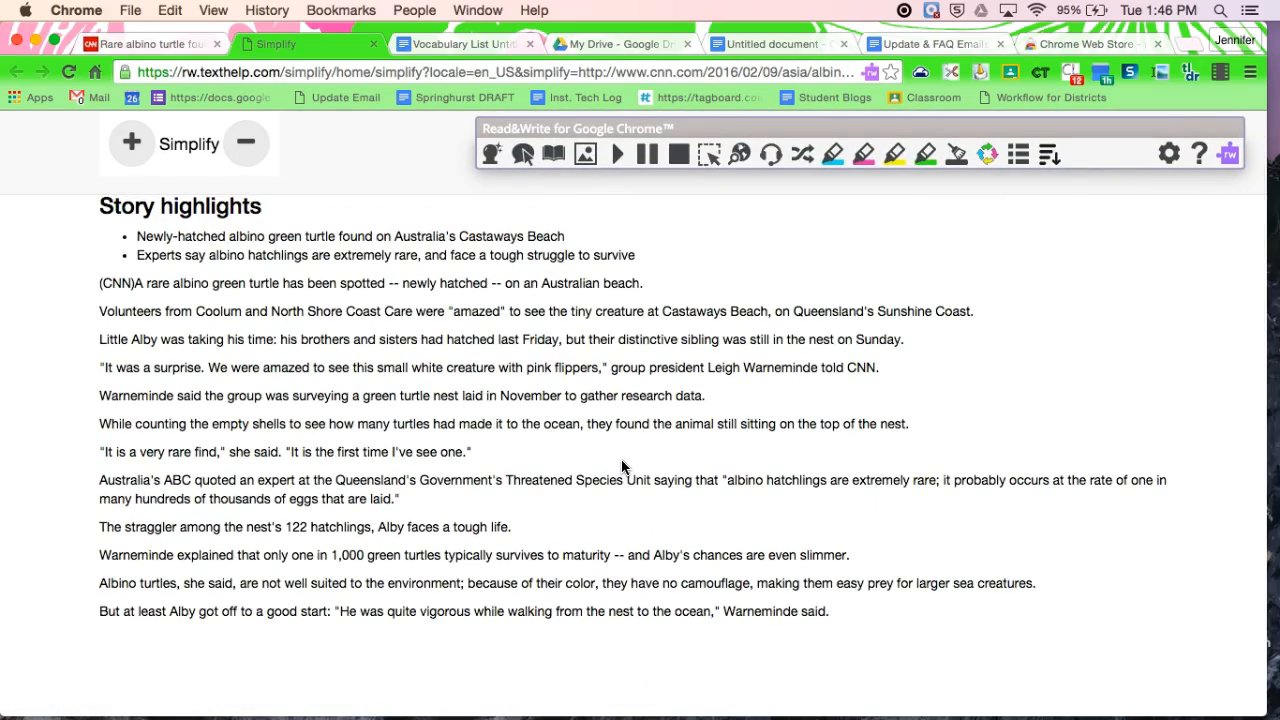
Step: Vary the simplification level of the turtle article up and down several times to shorten and lengthen its text
left_click(256, 150)
left_click(131, 143)
left_click(249, 150)
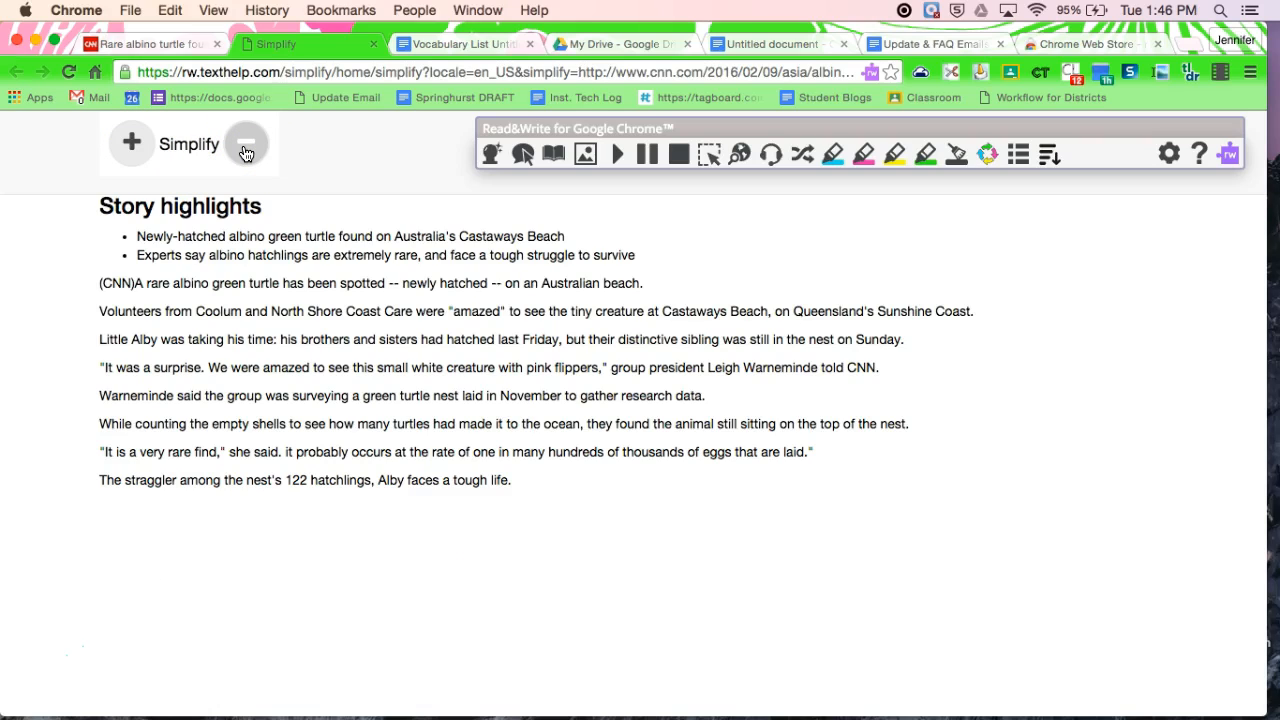
left_click(131, 145)
left_click(138, 158)
left_click(243, 145)
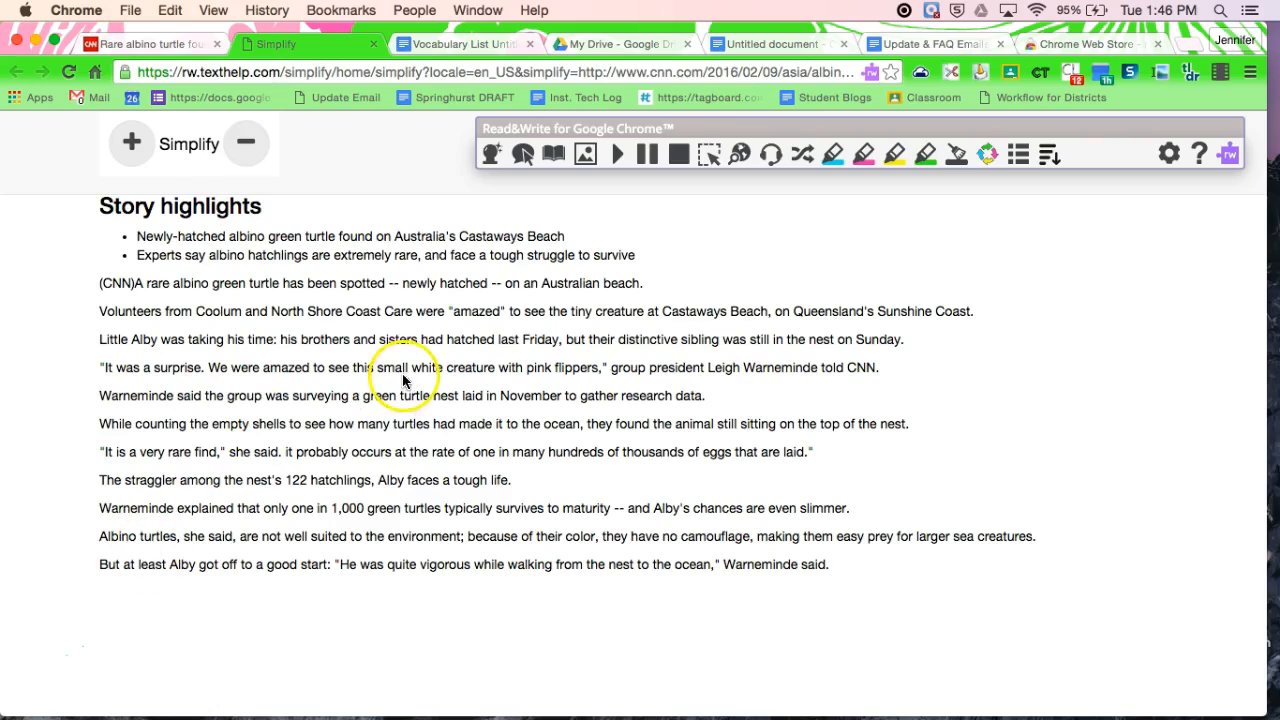
Step: Move the Read&Write toolbar closer to the Simplify controls and return to the original CNN turtle article
left_click_drag(664, 121, 493, 154)
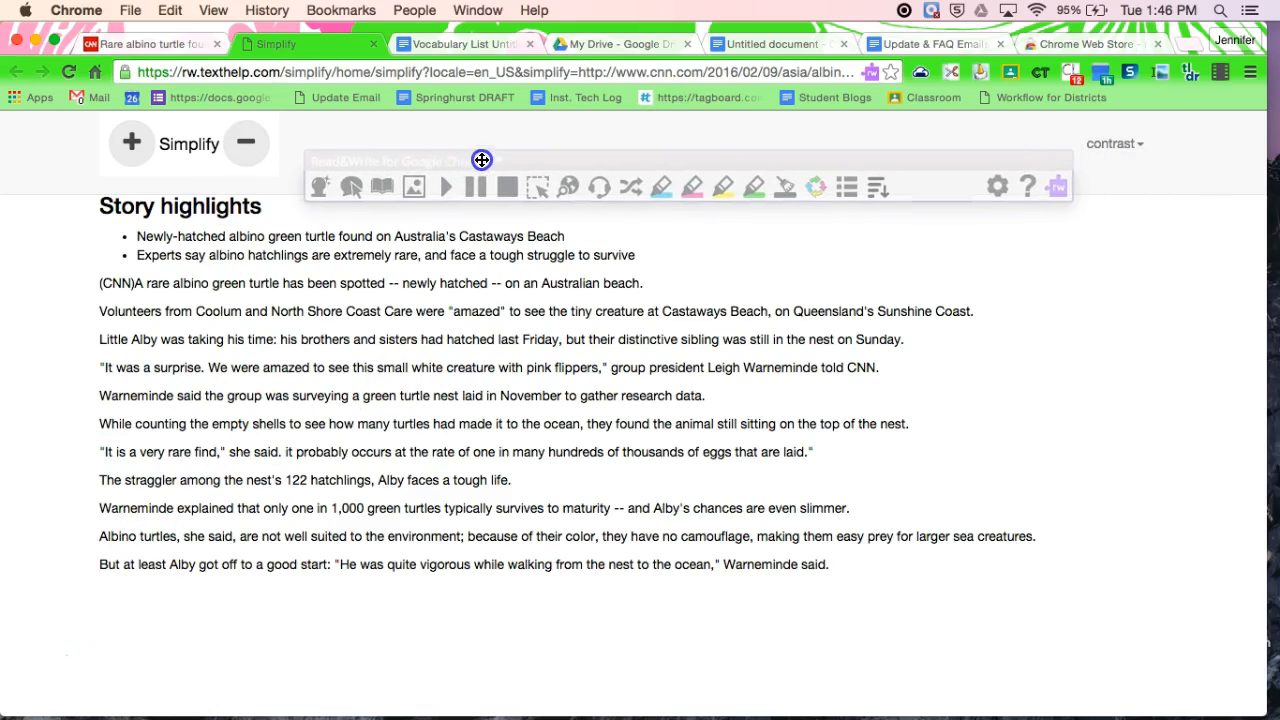
left_click(168, 44)
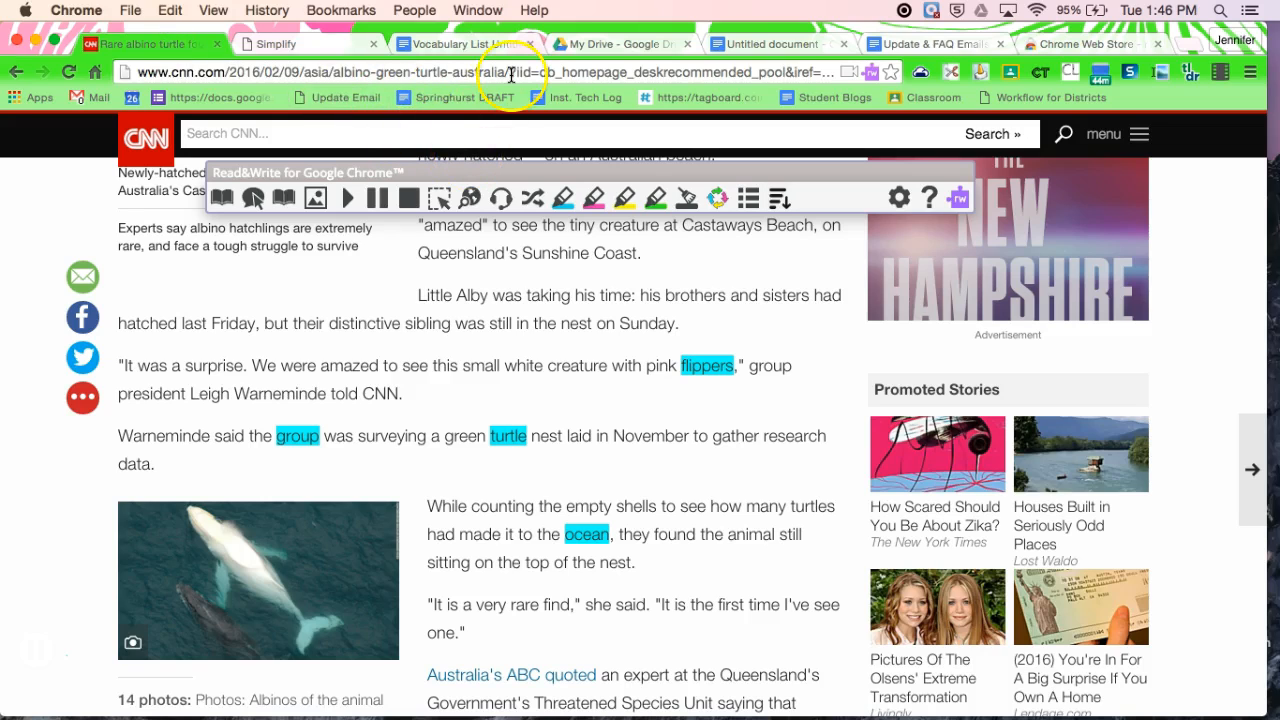
left_click(452, 60)
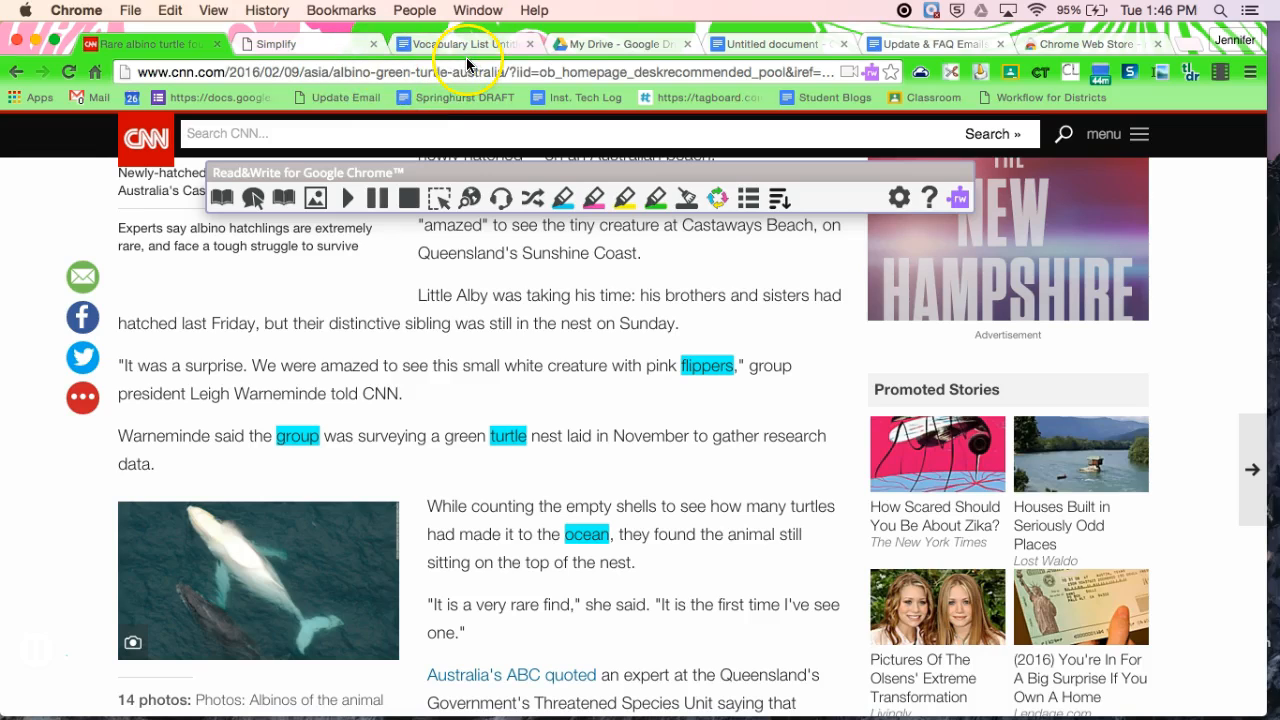